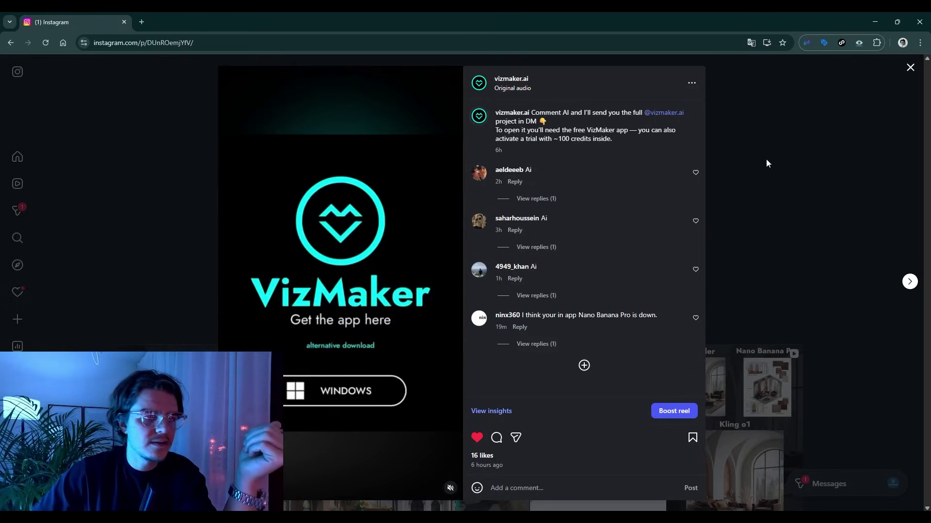
# Step: Close the vizmaker.ai Instagram post and switch to the VM-SocMedia-10-2-2026 project canvas in VizMaker
pyautogui.click(766, 160)
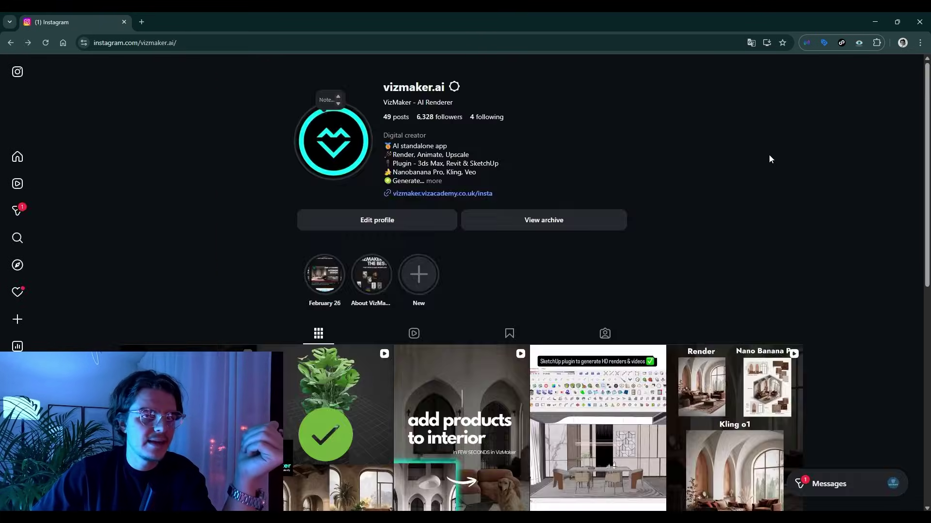
pyautogui.click(868, 18)
pyautogui.moveTo(358, 213); pyautogui.dragTo(474, 261)
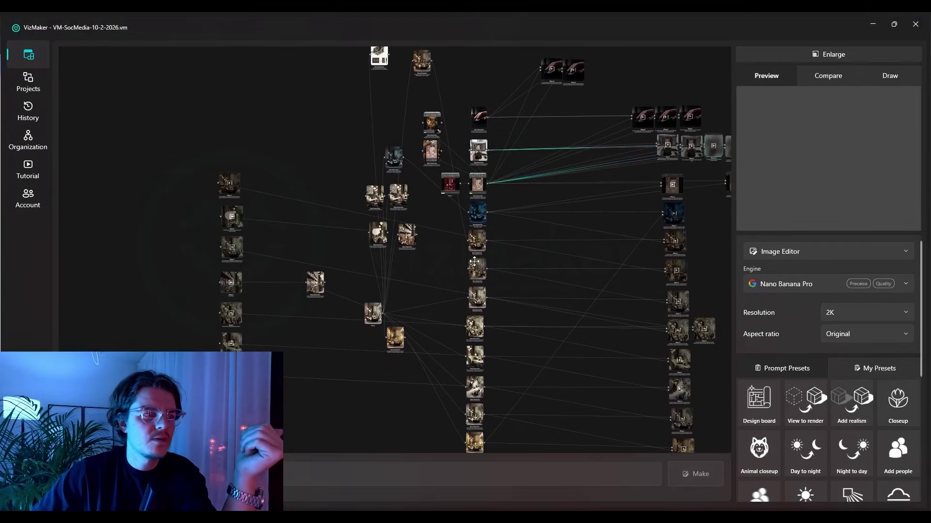
pyautogui.moveTo(589, 226); pyautogui.dragTo(548, 208)
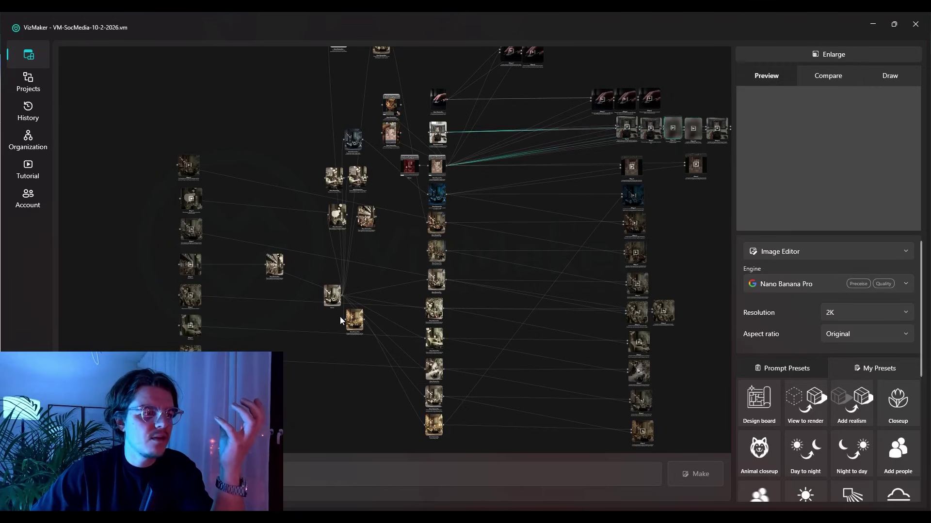
# Step: Examine the Source lounge render and the golden-hour variation generated from it
pyautogui.scroll(5, 319, 303)
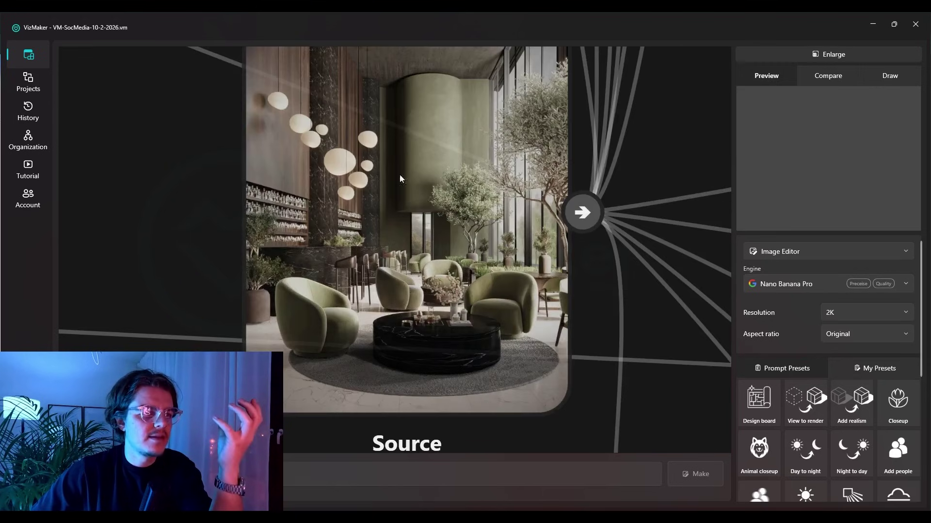
pyautogui.click(419, 326)
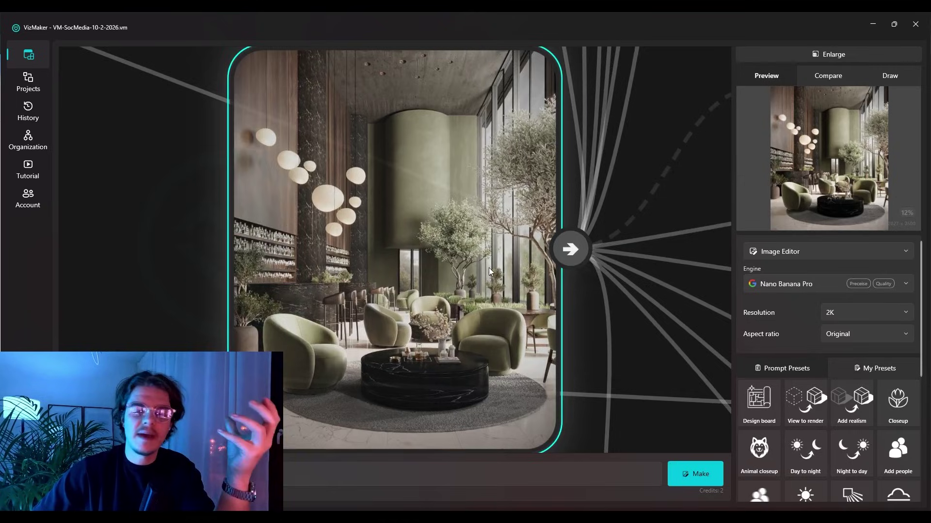
pyautogui.scroll(-2, 489, 267)
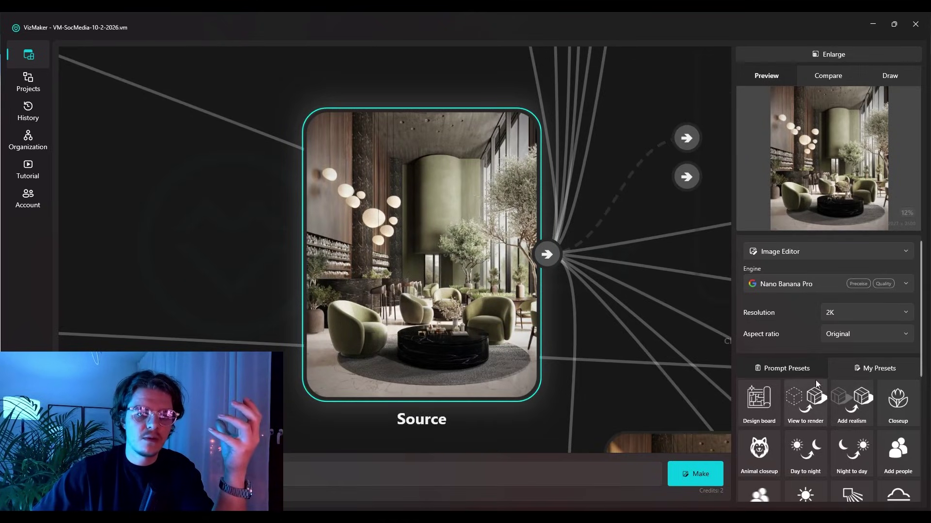
pyautogui.scroll(-3, 509, 298)
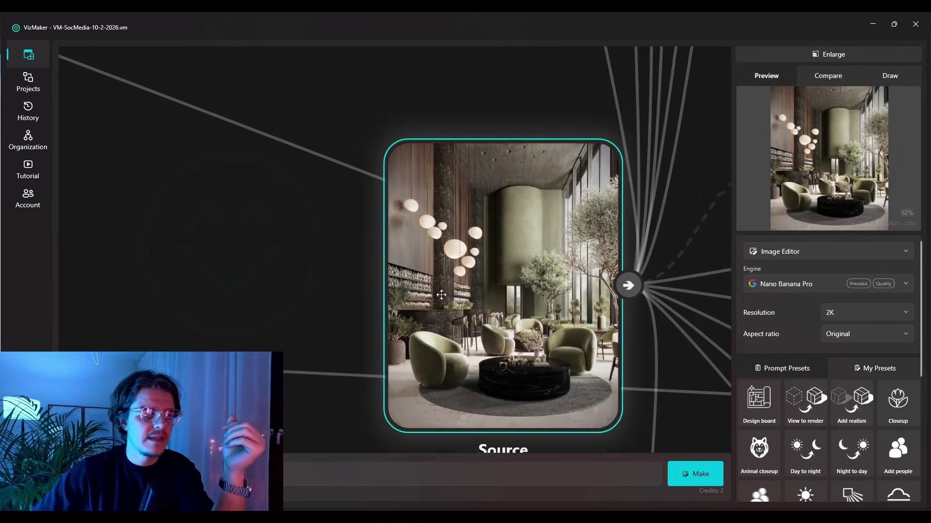
pyautogui.scroll(2, 361, 196)
pyautogui.moveTo(560, 425); pyautogui.dragTo(501, 263)
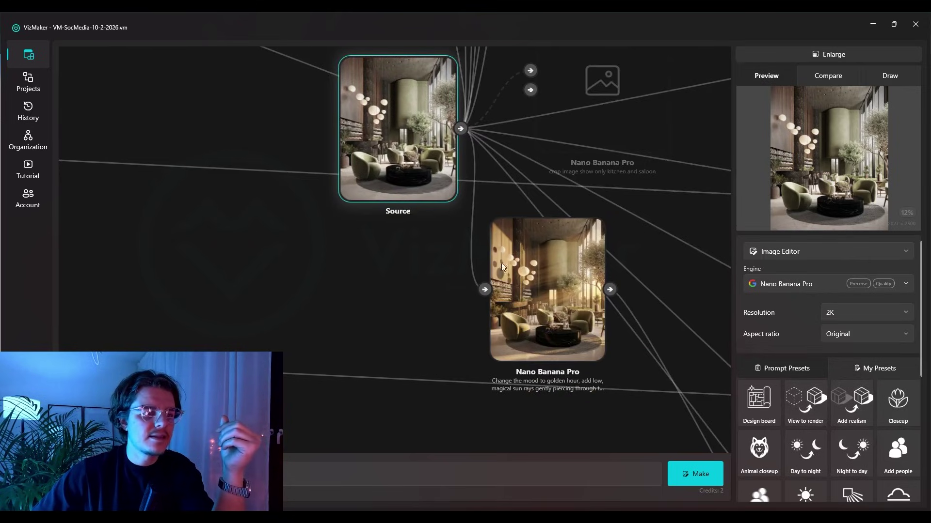
pyautogui.scroll(-2, 498, 326)
# Step: Locate the ceiling lamp and bar shelf closeups and select each one to review its image and prompt
pyautogui.moveTo(312, 207); pyautogui.dragTo(583, 401)
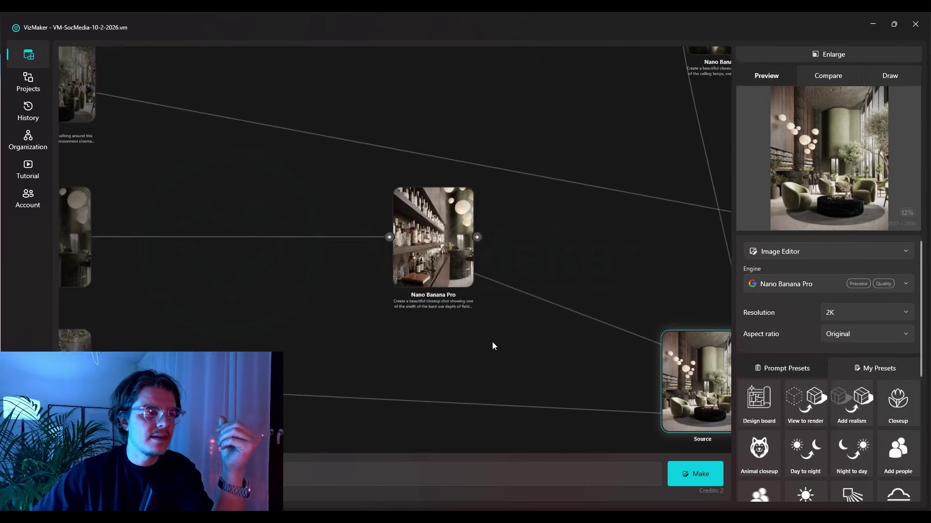
pyautogui.scroll(-3, 493, 341)
pyautogui.scroll(6, 444, 295)
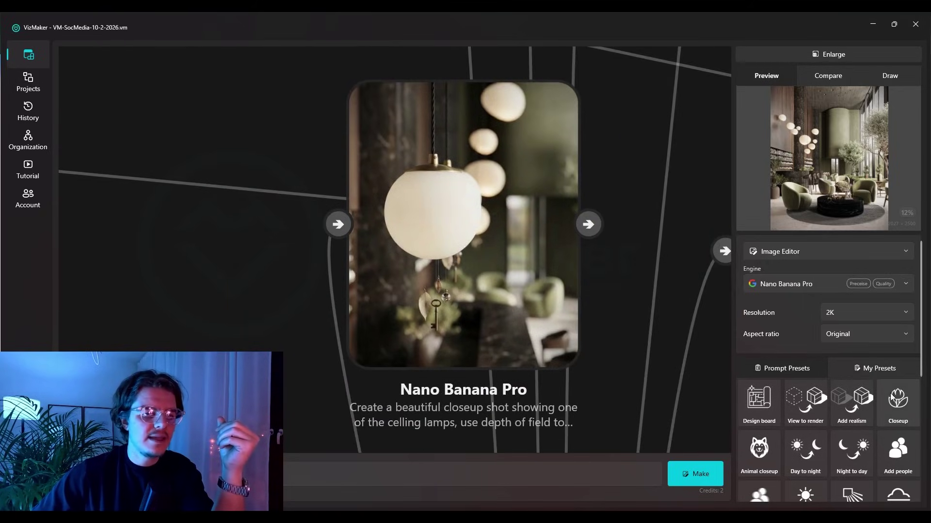
pyautogui.click(492, 277)
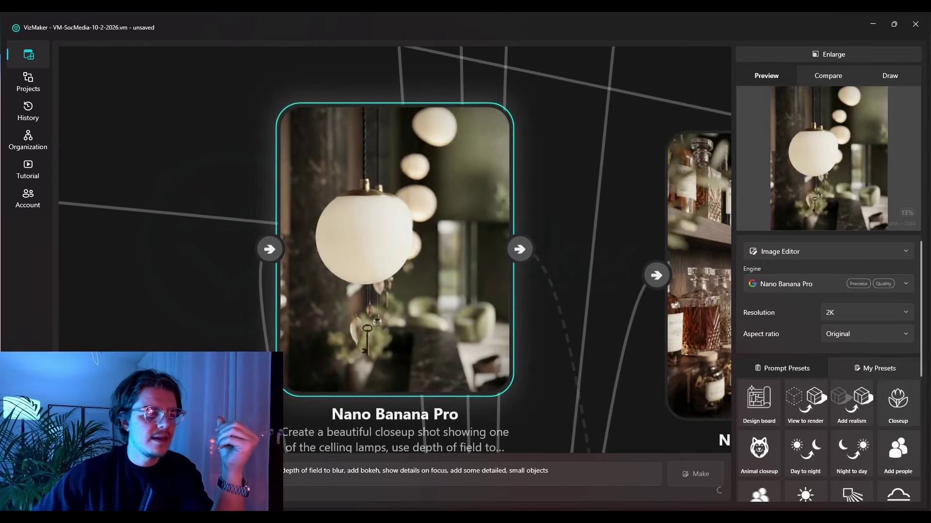
pyautogui.moveTo(658, 371); pyautogui.dragTo(478, 326)
pyautogui.click(585, 299)
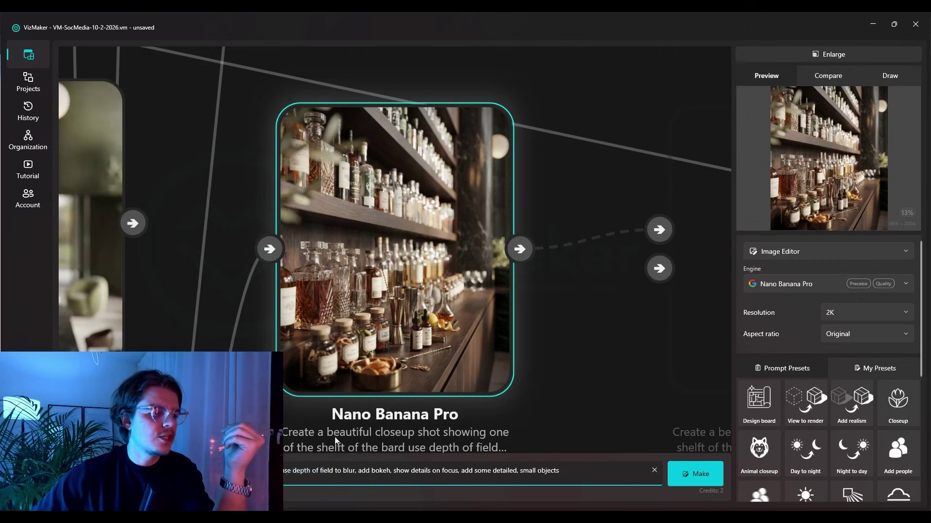
# Step: Select the table detail closeup to review its prompt and look over the neighbouring variations
pyautogui.scroll(-3, 441, 224)
pyautogui.moveTo(421, 160); pyautogui.dragTo(463, 240)
pyautogui.click(442, 151)
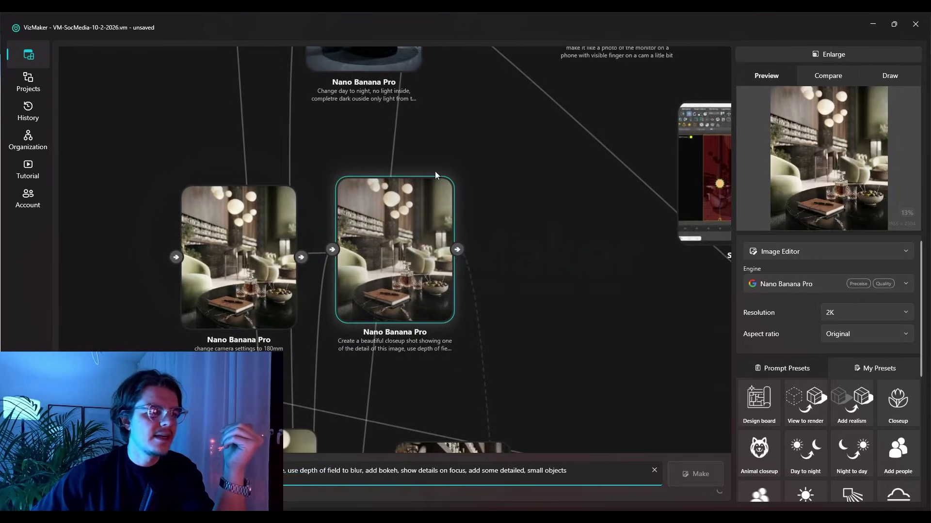
pyautogui.moveTo(290, 271); pyautogui.dragTo(287, 305)
pyautogui.moveTo(382, 176); pyautogui.dragTo(422, 287)
pyautogui.moveTo(580, 293); pyautogui.dragTo(328, 78)
pyautogui.moveTo(438, 272); pyautogui.dragTo(545, 91)
# Step: Compare the ceiling lamp, bar shelf and table detail closeups at large size
pyautogui.scroll(-4, 392, 382)
pyautogui.moveTo(505, 418); pyautogui.dragTo(502, 210)
pyautogui.moveTo(467, 335); pyautogui.dragTo(527, 220)
pyautogui.moveTo(412, 158); pyautogui.dragTo(460, 328)
pyautogui.scroll(6, 384, 155)
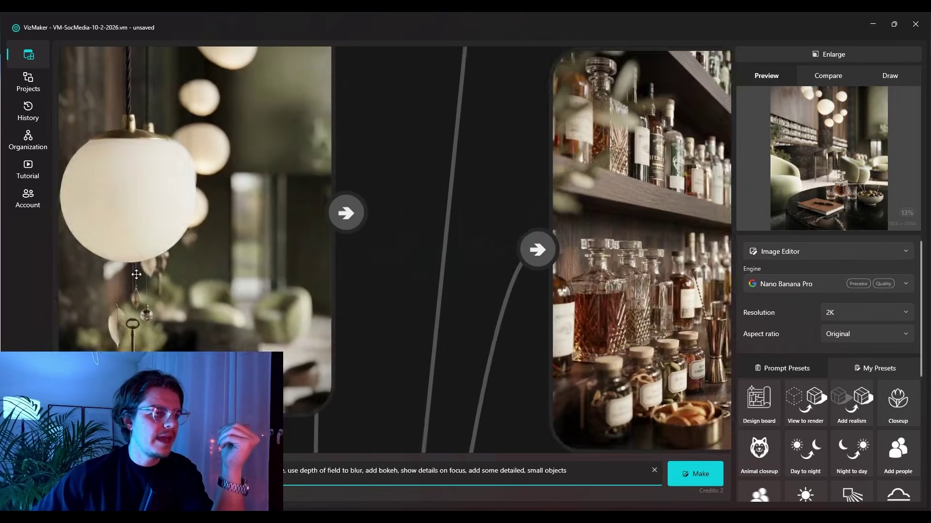
pyautogui.moveTo(137, 274); pyautogui.dragTo(19, 289)
pyautogui.moveTo(628, 358); pyautogui.dragTo(536, 334)
pyautogui.scroll(-4, 592, 346)
pyautogui.scroll(-3, 455, 190)
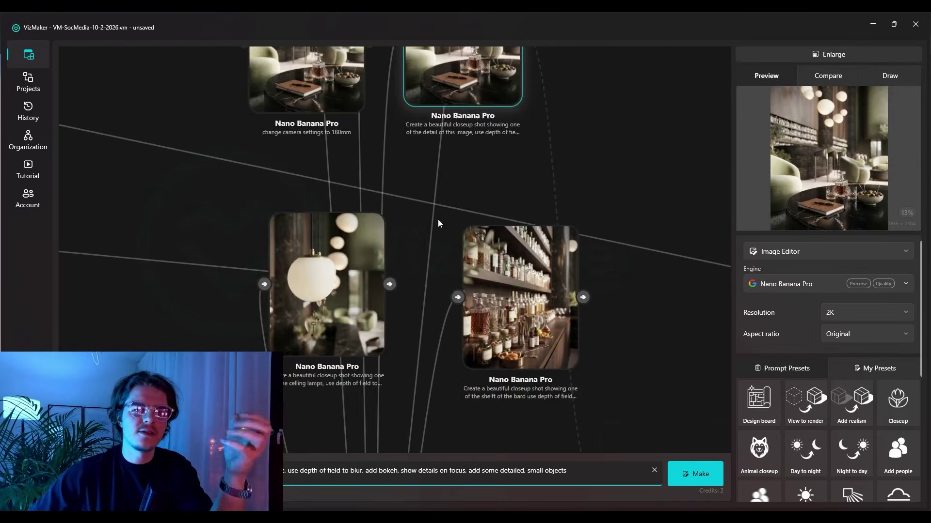
pyautogui.moveTo(523, 166); pyautogui.dragTo(615, 278)
pyautogui.scroll(5, 556, 140)
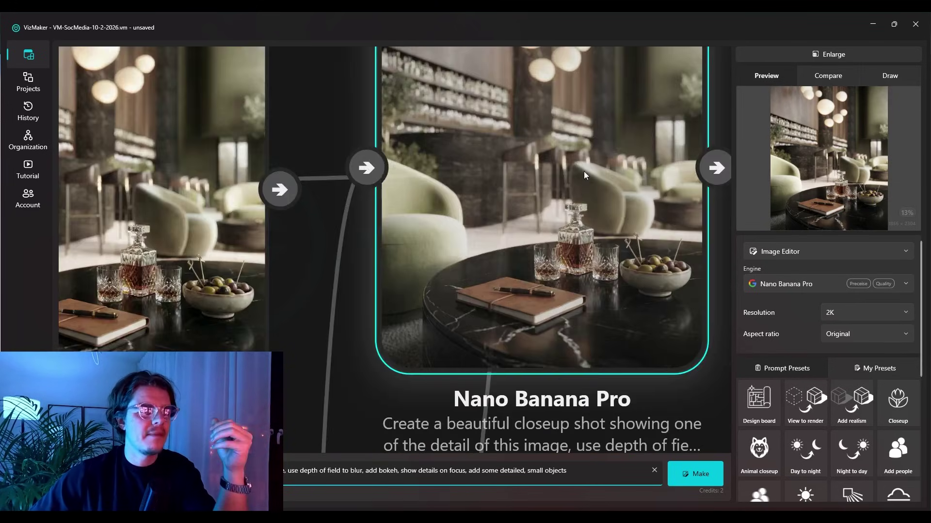
# Step: Select the green armchair closeup and review its depth-of-field and bokeh prompt
pyautogui.scroll(-8, 530, 184)
pyautogui.moveTo(503, 309); pyautogui.dragTo(366, 74)
pyautogui.scroll(-2, 366, 73)
pyautogui.moveTo(617, 362); pyautogui.dragTo(581, 231)
pyautogui.scroll(8, 542, 260)
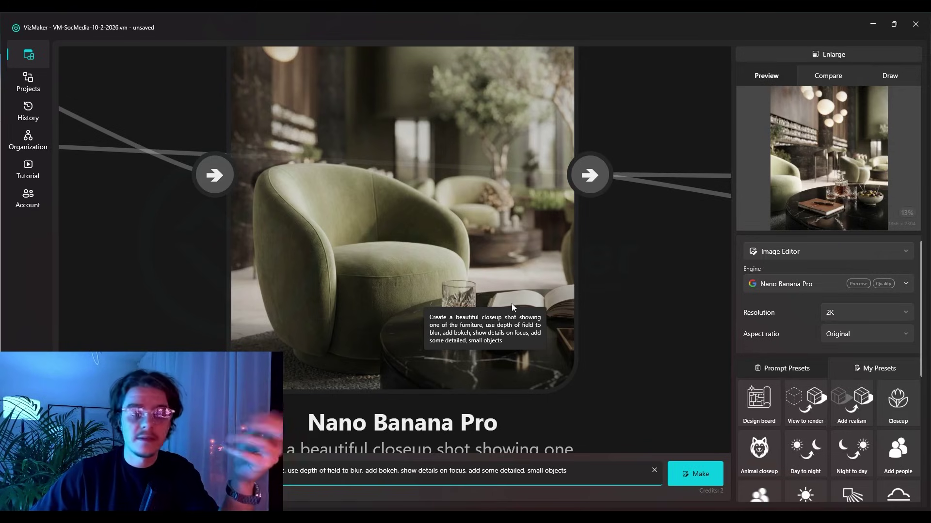
pyautogui.moveTo(397, 238); pyautogui.dragTo(406, 125)
pyautogui.click(434, 193)
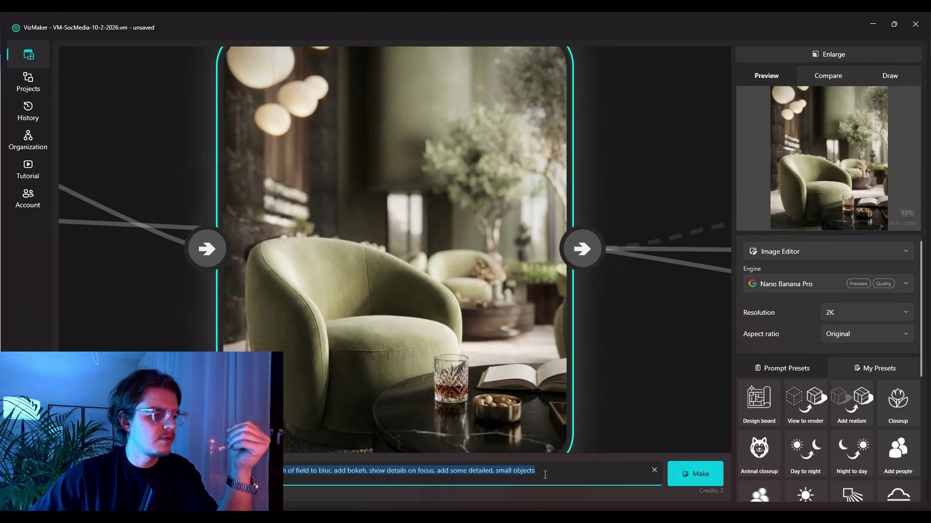
pyautogui.click(618, 473)
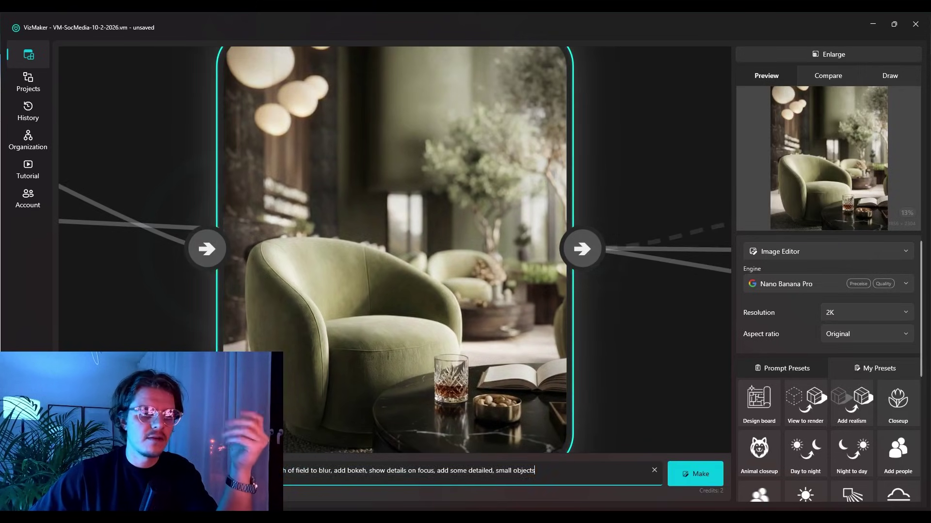
# Step: Deselect the armchair closeup and examine the high-angle lounge view and the images below it
pyautogui.click(631, 339)
pyautogui.scroll(-2, 432, 183)
pyautogui.moveTo(443, 315); pyautogui.dragTo(497, 73)
pyautogui.scroll(1, 499, 296)
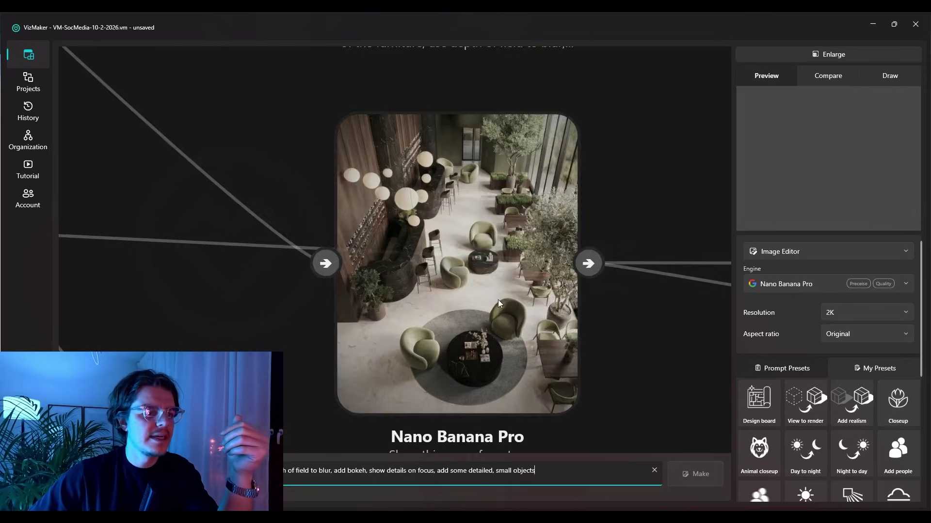
pyautogui.scroll(-3, 498, 299)
pyautogui.moveTo(485, 296); pyautogui.dragTo(492, 154)
pyautogui.moveTo(476, 315); pyautogui.dragTo(480, 202)
pyautogui.scroll(3, 470, 302)
# Step: Look through the column of generated variations and examine the olive tree closeup and its prompt
pyautogui.scroll(-4, 533, 393)
pyautogui.scroll(4, 518, 206)
pyautogui.scroll(-4, 458, 295)
pyautogui.moveTo(484, 99); pyautogui.dragTo(497, 327)
pyautogui.moveTo(483, 174); pyautogui.dragTo(447, 82)
pyautogui.scroll(4, 447, 315)
pyautogui.scroll(-3, 447, 315)
pyautogui.moveTo(447, 315); pyautogui.dragTo(454, 381)
pyautogui.scroll(3, 437, 203)
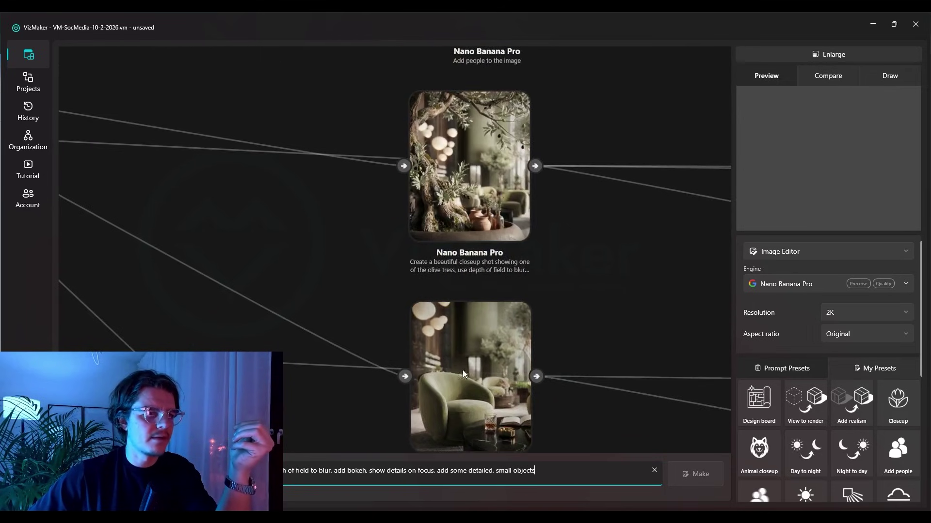
pyautogui.scroll(5, 487, 145)
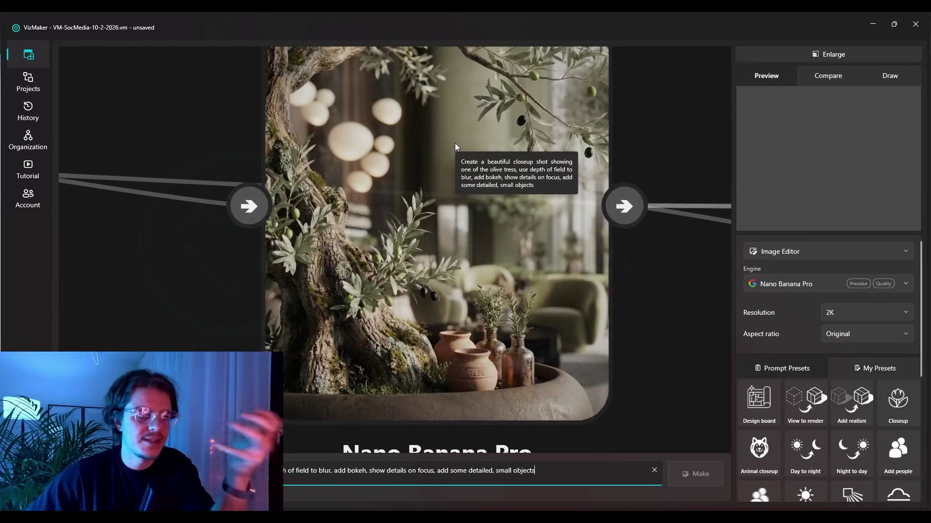
pyautogui.scroll(-5, 458, 284)
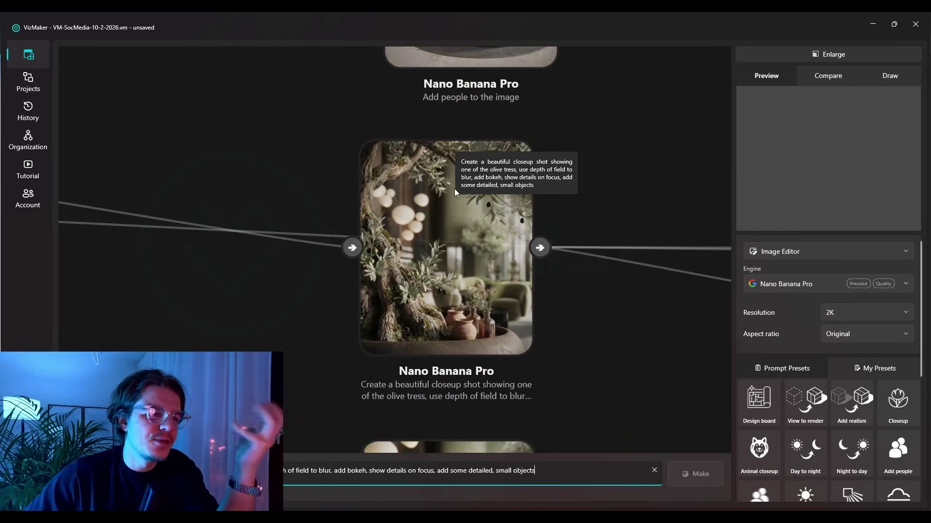
# Step: Examine the daytime lounge variation made with the prompt "Add people to the image"
pyautogui.moveTo(454, 188); pyautogui.dragTo(455, 439)
pyautogui.scroll(3, 526, 289)
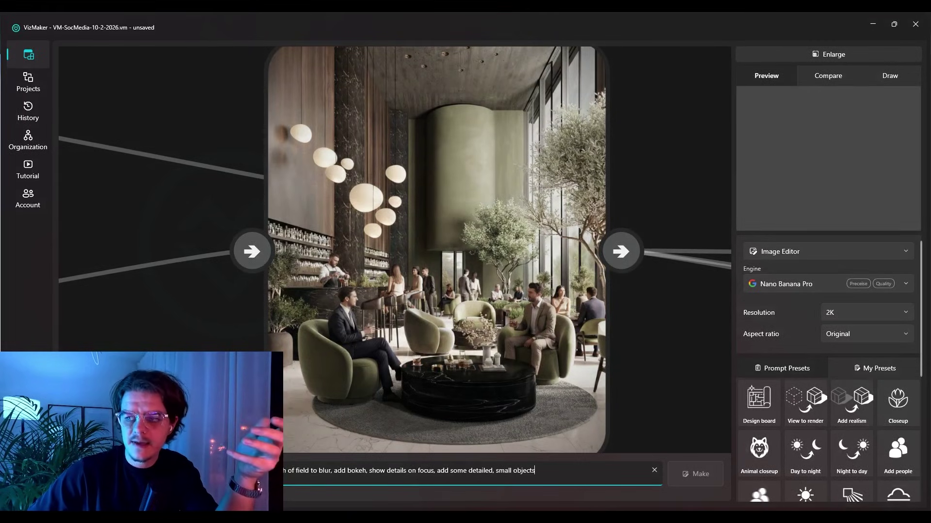
pyautogui.moveTo(488, 173); pyautogui.dragTo(512, 281)
pyautogui.scroll(-4, 514, 287)
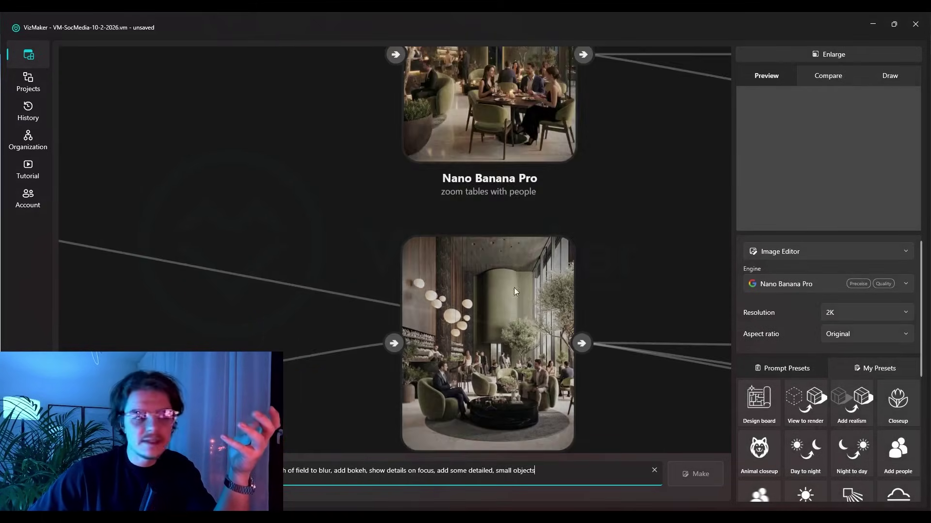
# Step: Examine the evening dining image made with the prompt "zoom tables with people"
pyautogui.moveTo(489, 82); pyautogui.dragTo(503, 126)
pyautogui.scroll(3, 503, 126)
pyautogui.scroll(2, 606, 262)
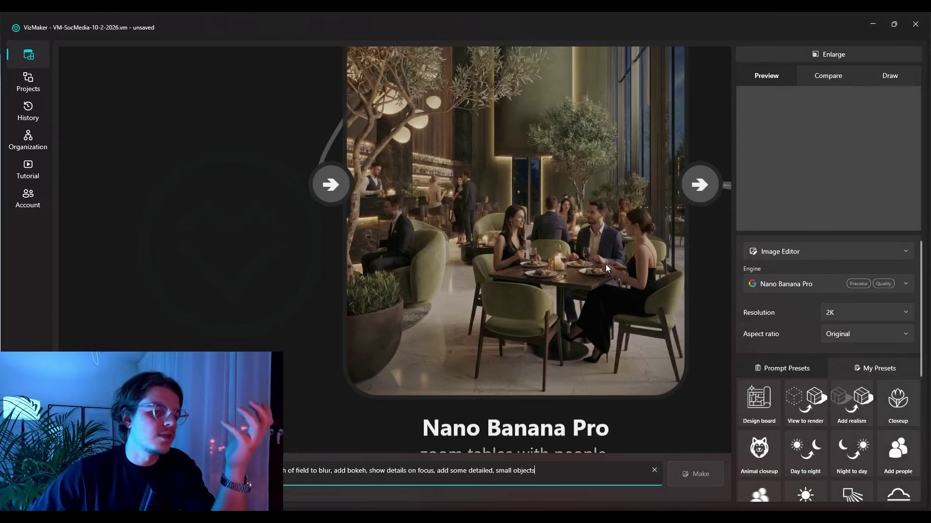
pyautogui.scroll(-2, 565, 205)
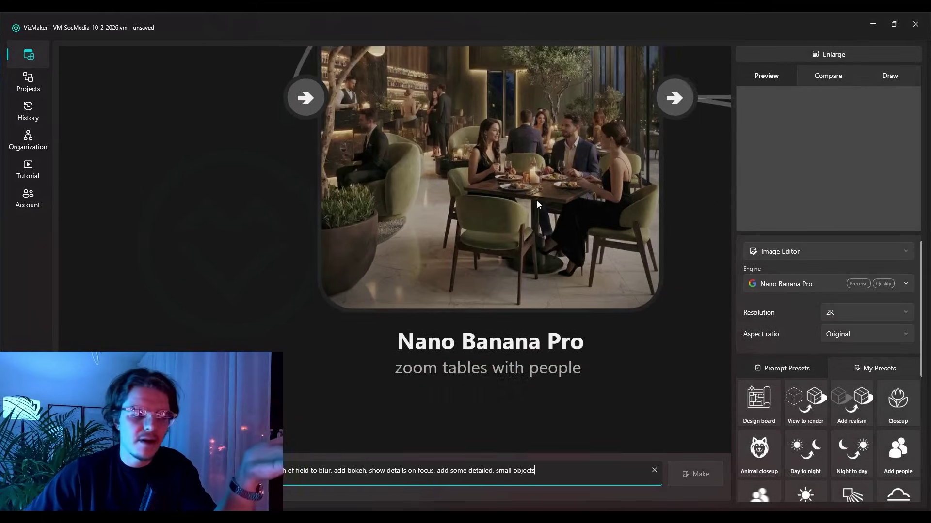
pyautogui.scroll(-5, 490, 384)
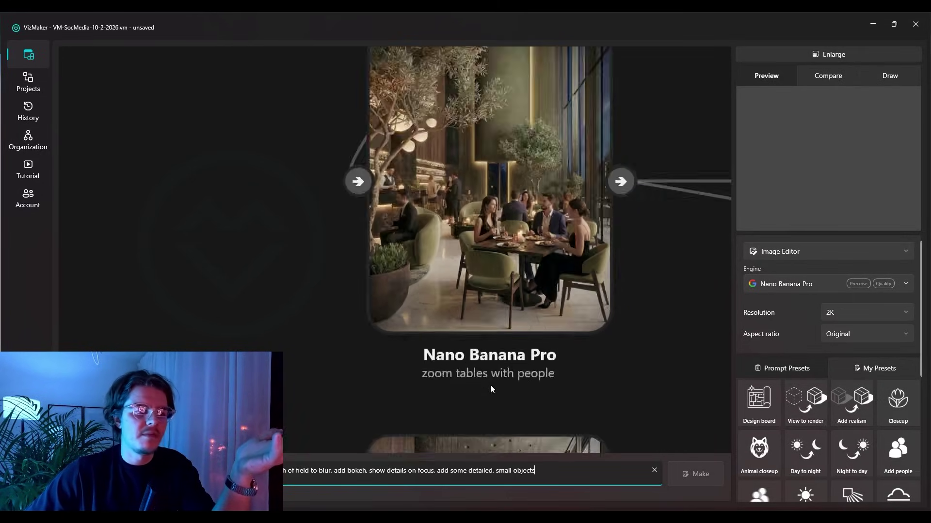
# Step: Examine the evening lounge variation with people and find the Add people preset used for it
pyautogui.scroll(5, 473, 281)
pyautogui.scroll(2, 524, 197)
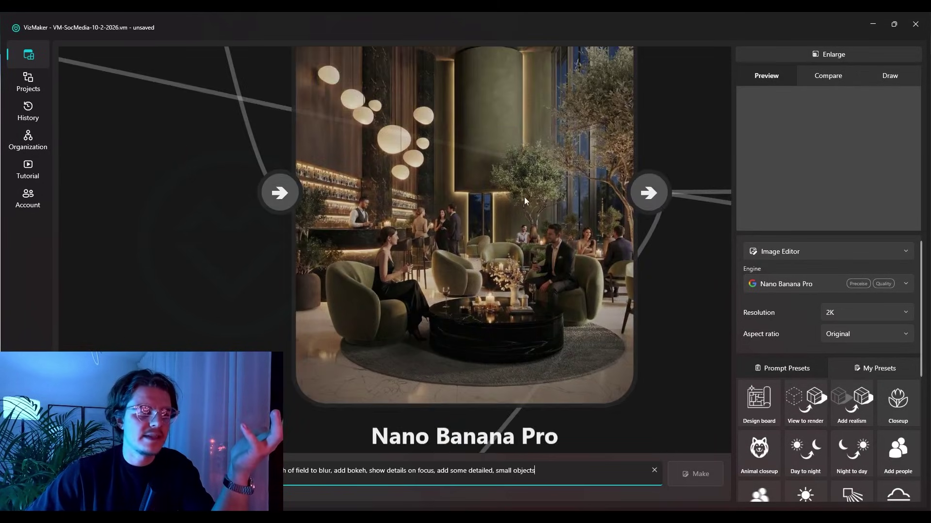
pyautogui.scroll(-2, 528, 204)
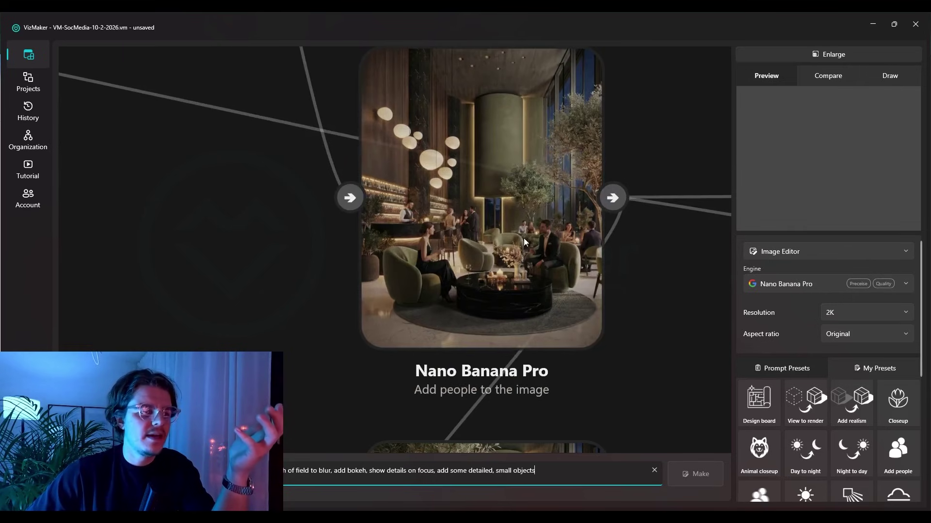
pyautogui.scroll(2, 470, 223)
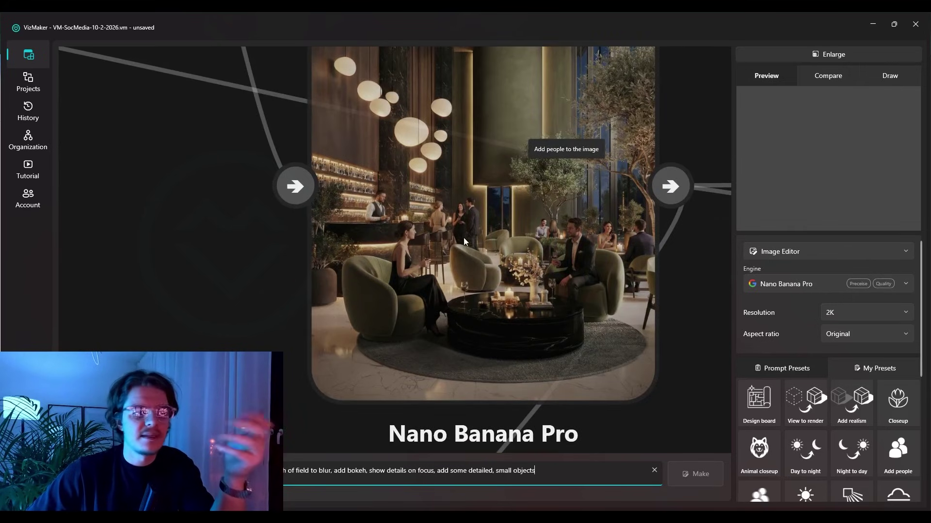
pyautogui.scroll(-1, 863, 417)
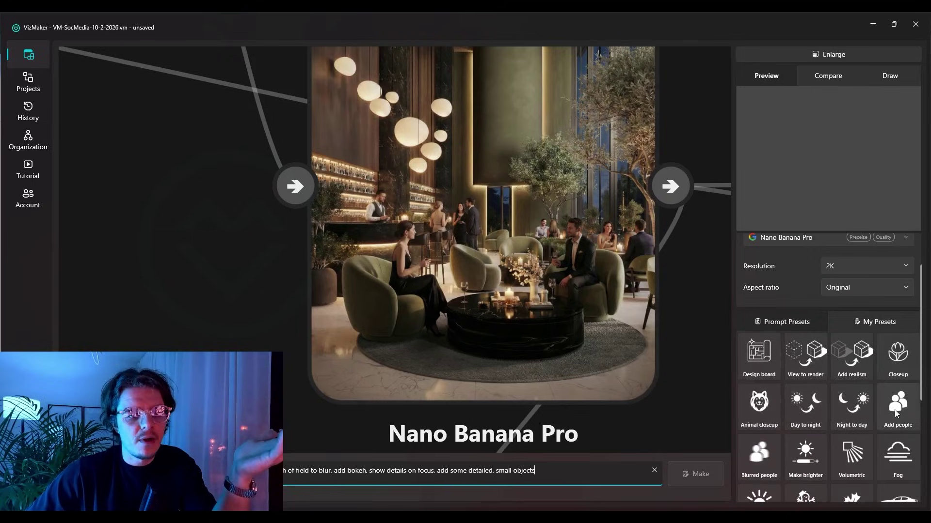
# Step: Examine the blue night variation of the lounge and its warm-lights prompt
pyautogui.moveTo(507, 175); pyautogui.dragTo(480, 350)
pyautogui.scroll(-3, 499, 225)
pyautogui.moveTo(474, 155); pyautogui.dragTo(527, 235)
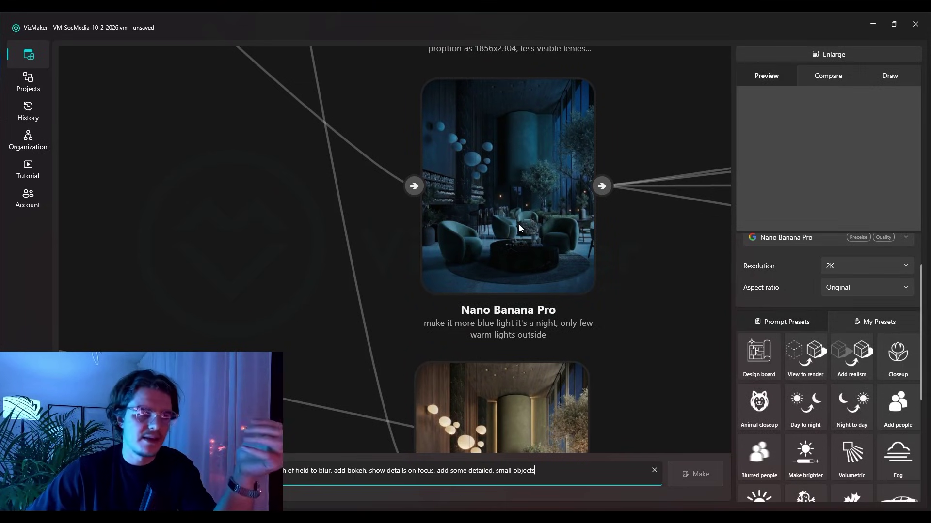
pyautogui.moveTo(515, 142); pyautogui.dragTo(489, 307)
# Step: Examine the 3ds Max viewport screenshots and the behind-the-scenes photo of a cracked phone held in front of a monitor
pyautogui.scroll(-2, 418, 243)
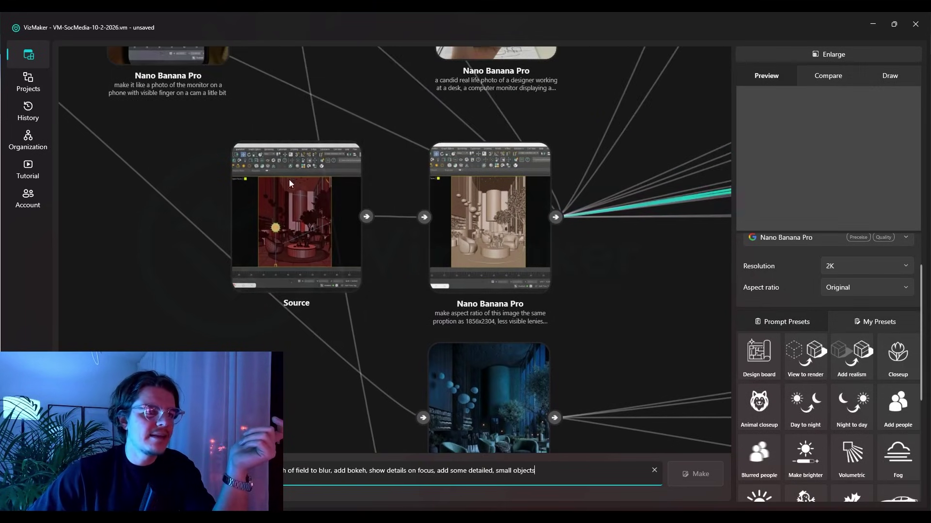
pyautogui.moveTo(442, 196); pyautogui.dragTo(440, 412)
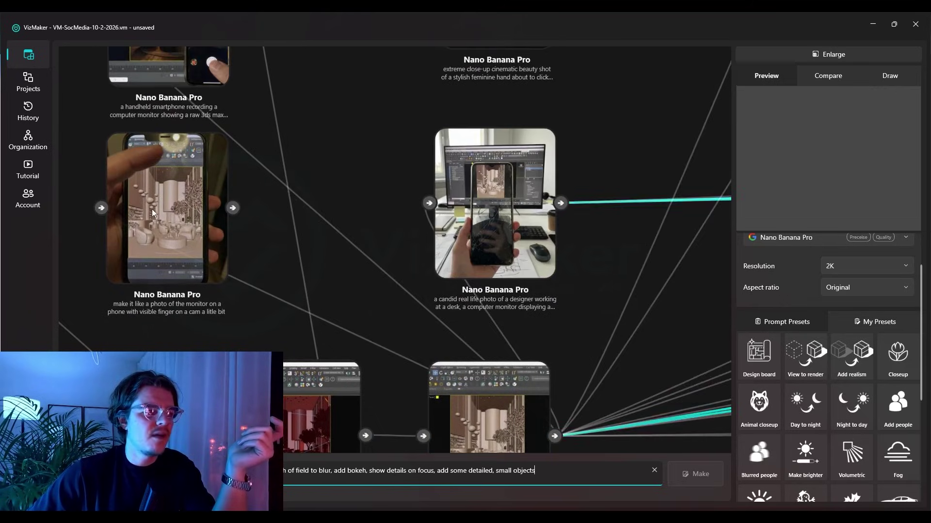
pyautogui.scroll(4, 485, 209)
pyautogui.moveTo(510, 189); pyautogui.dragTo(505, 238)
pyautogui.scroll(-2, 489, 246)
pyautogui.scroll(2, 487, 244)
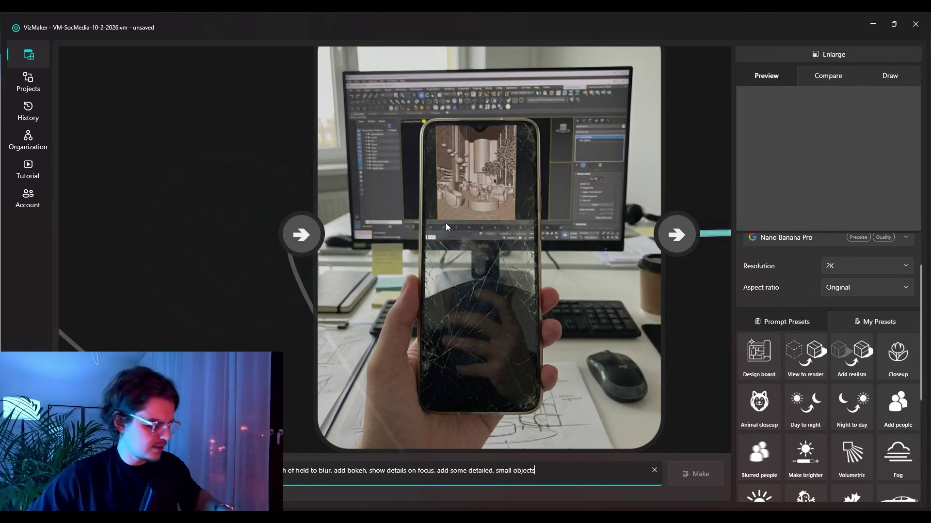
pyautogui.scroll(-3, 501, 305)
pyautogui.moveTo(505, 186); pyautogui.dragTo(513, 172)
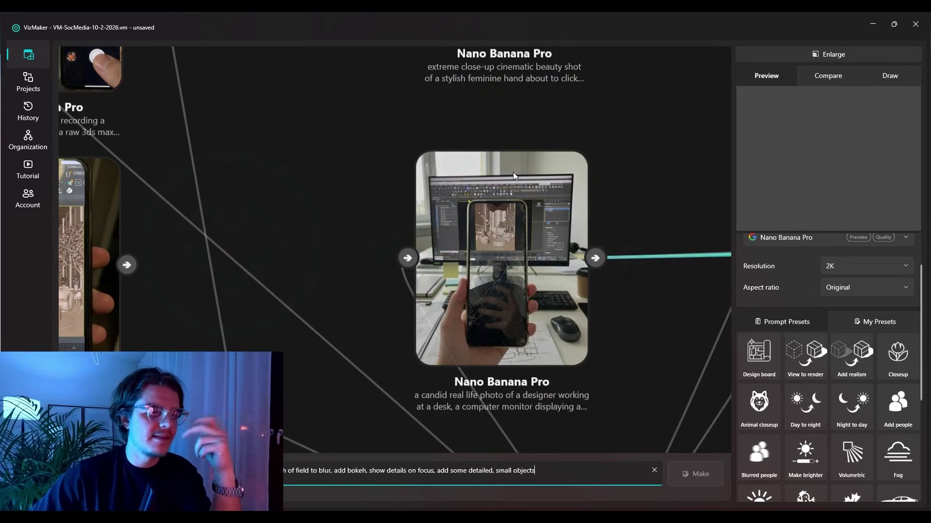
# Step: Select the cracked-phone desk image and read through its full prompt
pyautogui.click(533, 164)
pyautogui.click(407, 468)
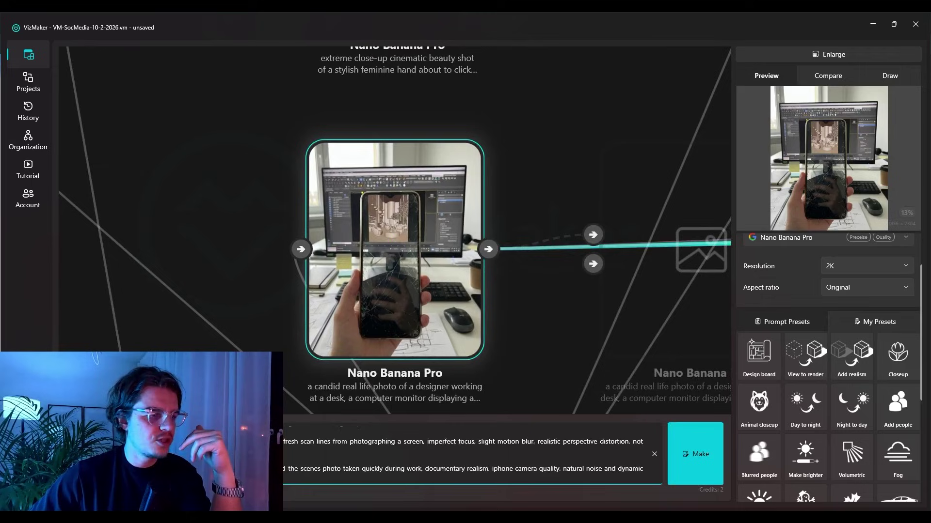
pyautogui.scroll(-4, 465, 453)
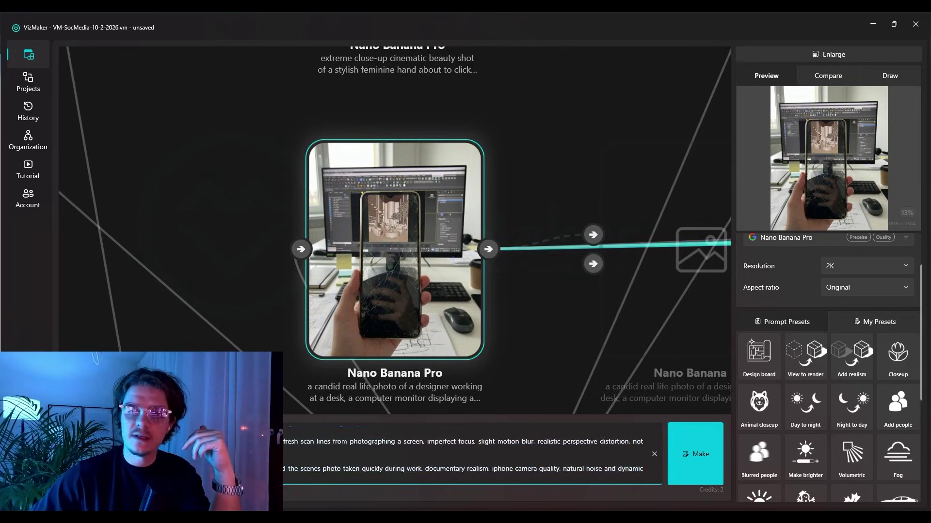
pyautogui.scroll(3, 466, 453)
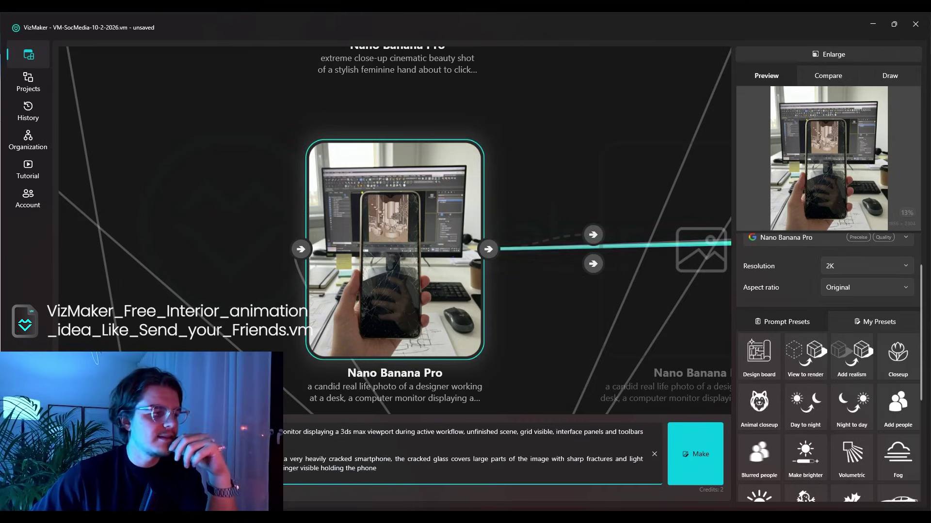
pyautogui.scroll(-3, 465, 453)
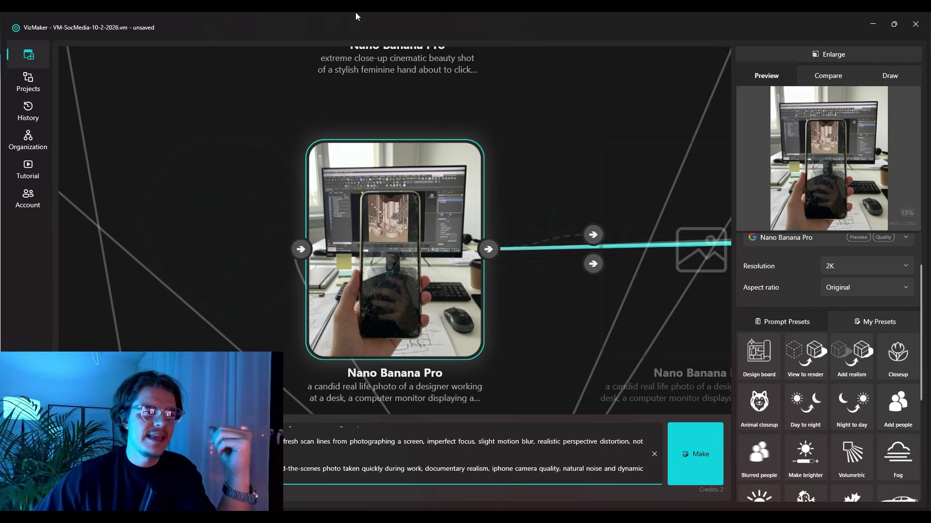
# Step: Find the Veo 3.1 video made from the cracked-phone image and watch it in the enlarged preview
pyautogui.scroll(-10, 567, 301)
pyautogui.scroll(10, 436, 196)
pyautogui.click(446, 153)
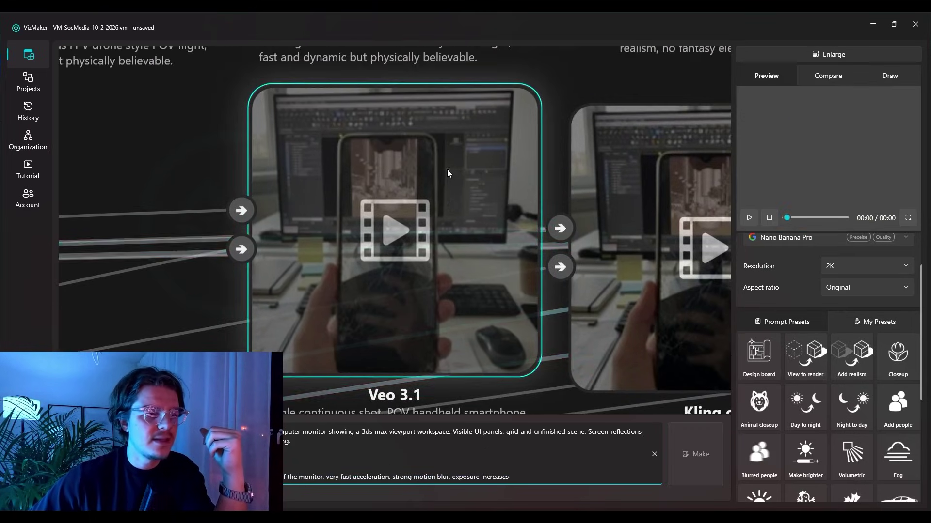
pyautogui.click(831, 56)
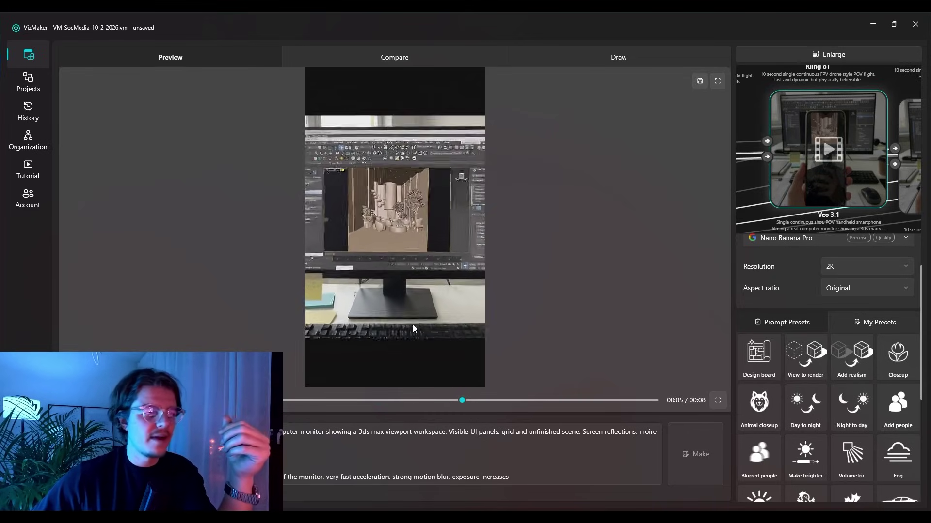
# Step: Compare the other cracked-phone videos in the same row by viewing the Kling o1 and Kling v3.0 versions one after another
pyautogui.moveTo(844, 132); pyautogui.dragTo(750, 153)
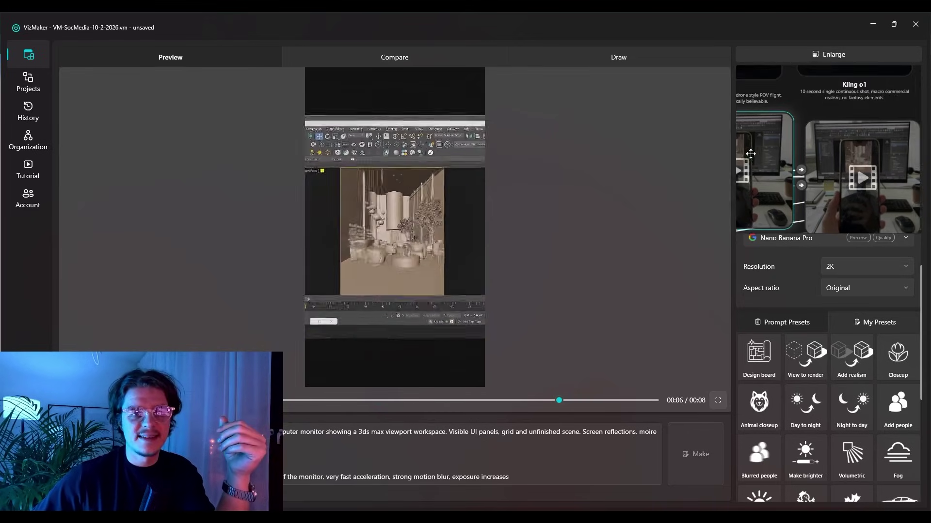
pyautogui.click(835, 170)
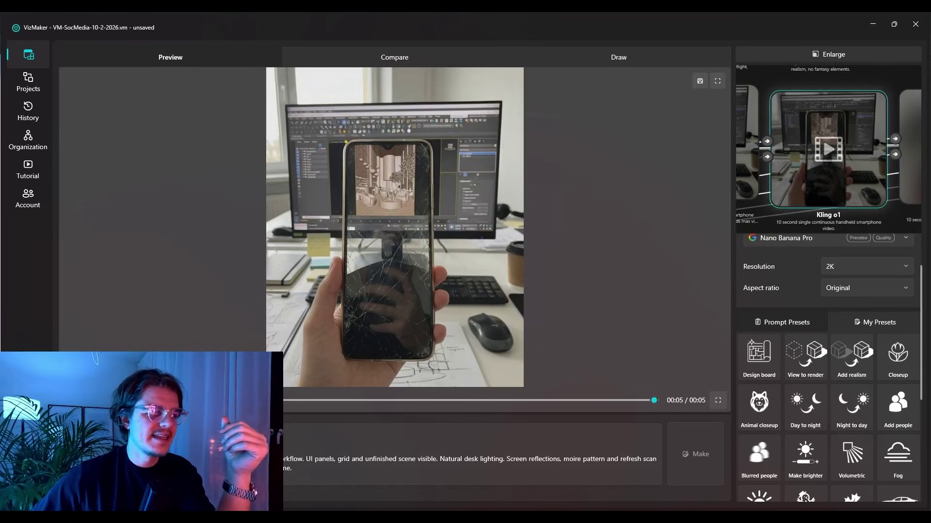
pyautogui.moveTo(817, 166); pyautogui.dragTo(869, 151)
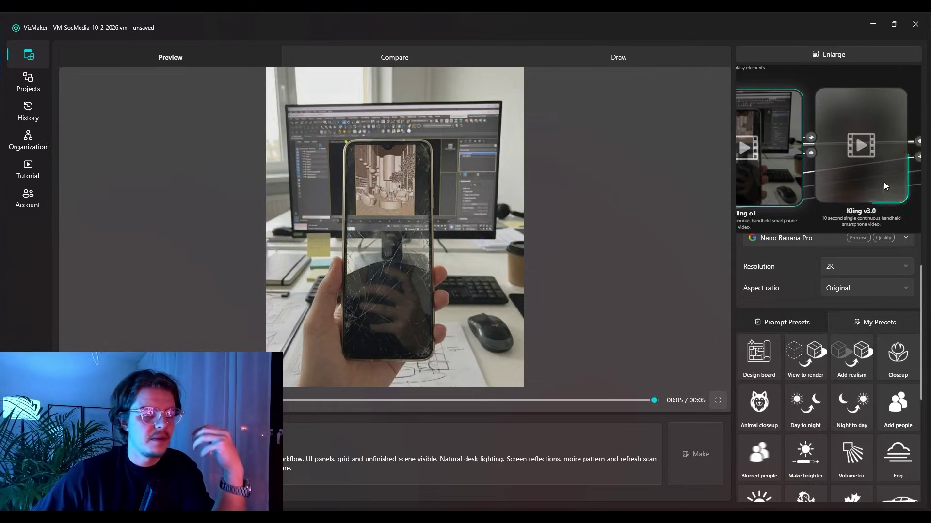
pyautogui.click(883, 179)
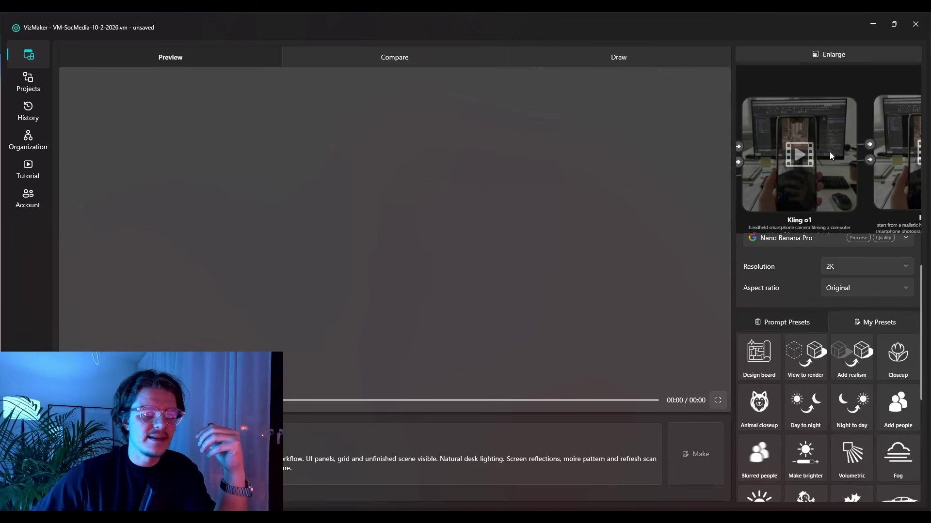
pyautogui.click(830, 156)
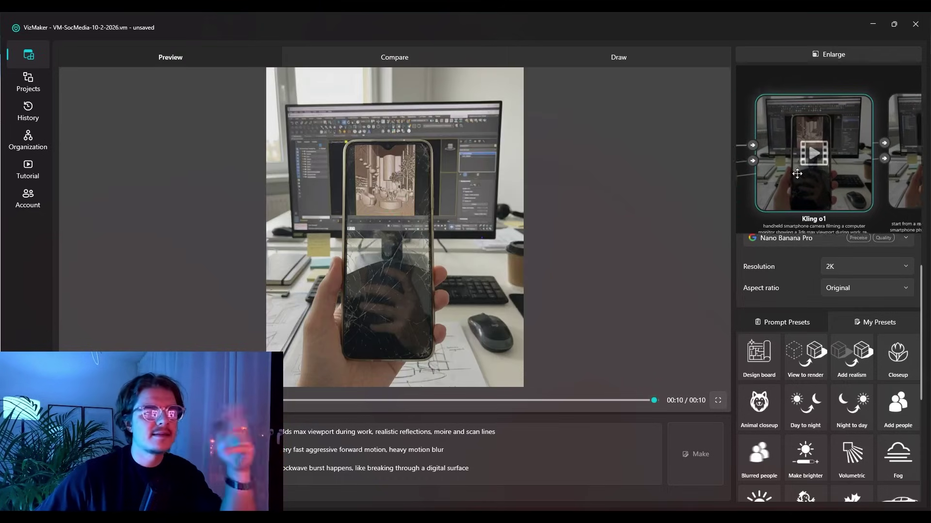
pyautogui.click(884, 158)
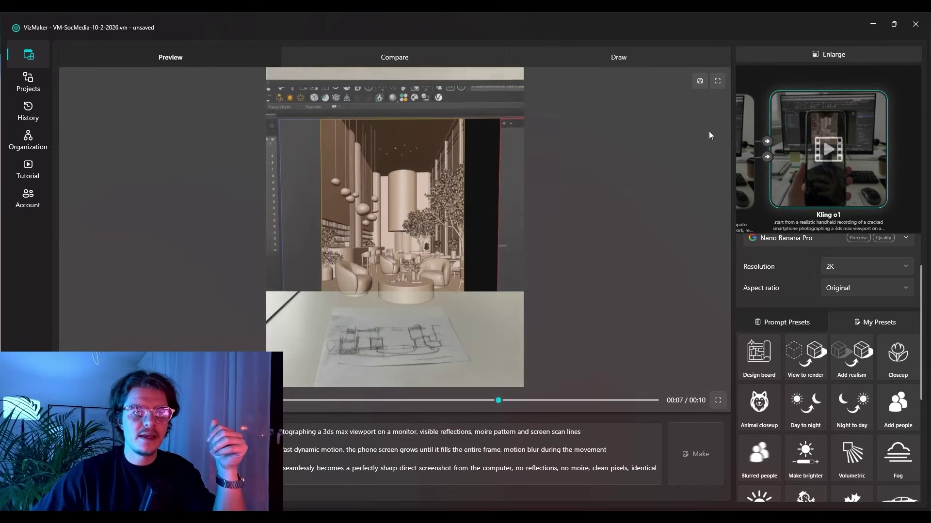
# Step: Return to the node canvas and examine the close-up image of a hand on a gaming mouse together with its prompt
pyautogui.click(819, 53)
pyautogui.scroll(-4, 469, 273)
pyautogui.moveTo(418, 186); pyautogui.dragTo(513, 191)
pyautogui.moveTo(216, 258); pyautogui.dragTo(319, 242)
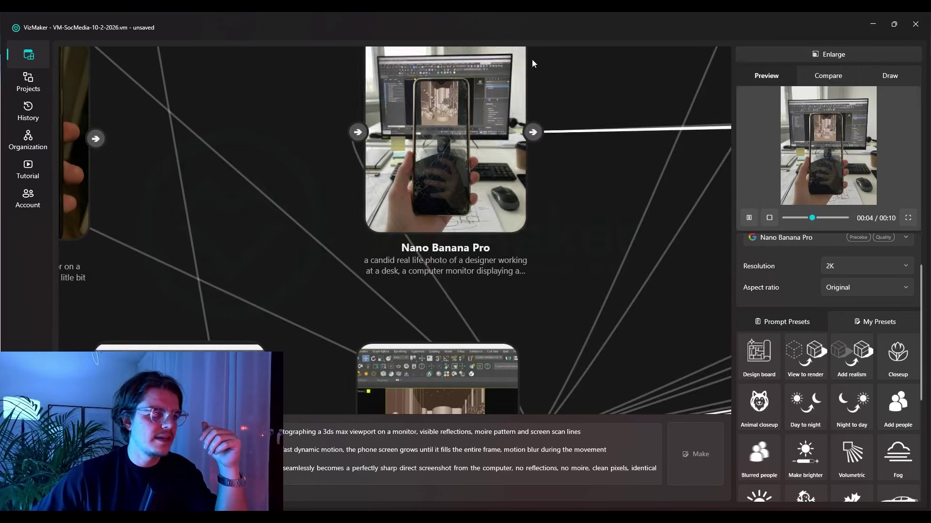
pyautogui.moveTo(485, 172); pyautogui.dragTo(402, 459)
pyautogui.click(380, 283)
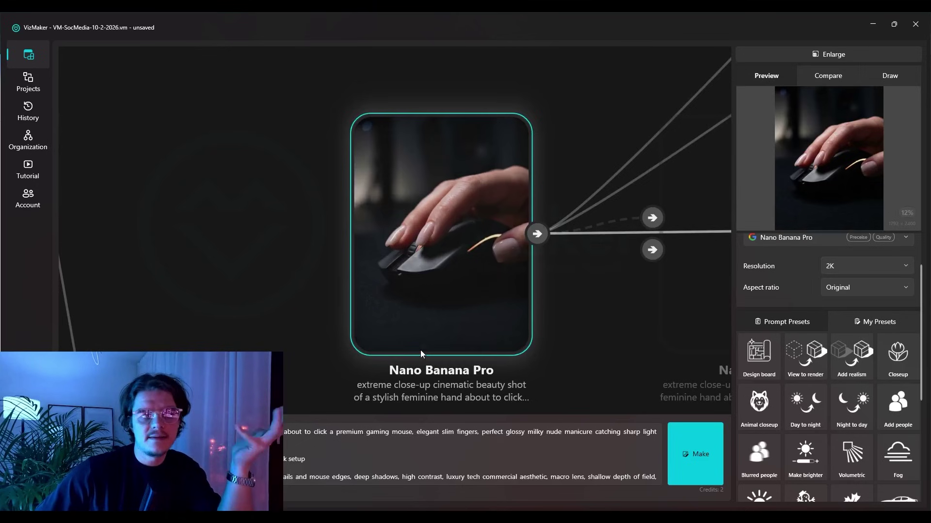
pyautogui.moveTo(672, 247)
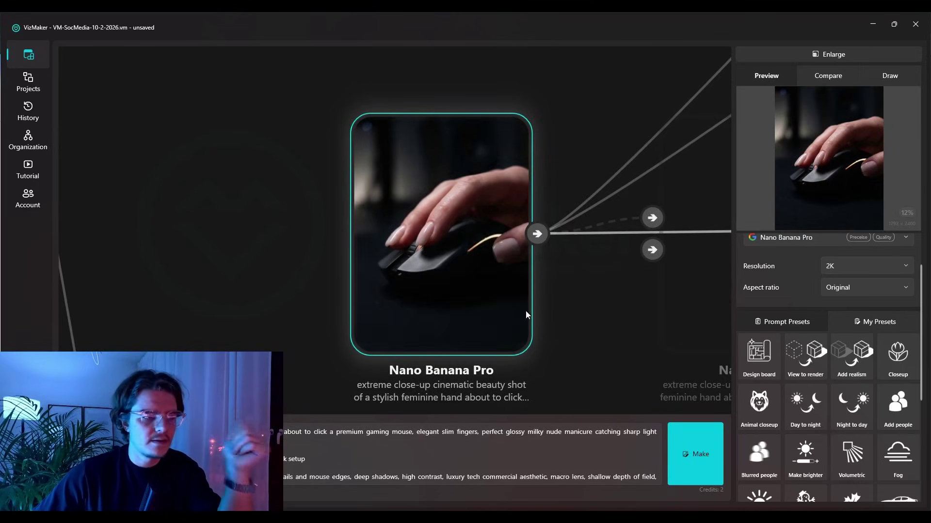
pyautogui.moveTo(420, 328)
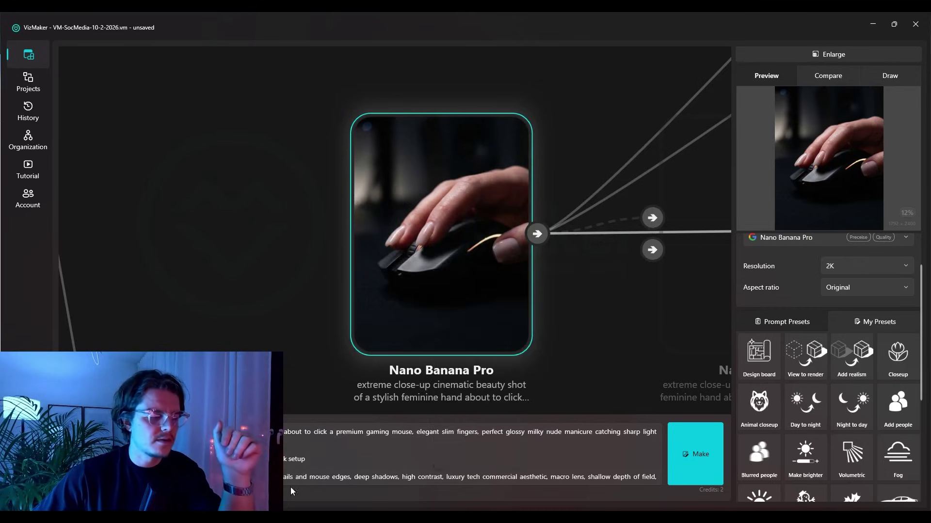
pyautogui.click(321, 448)
pyautogui.scroll(-2, 321, 447)
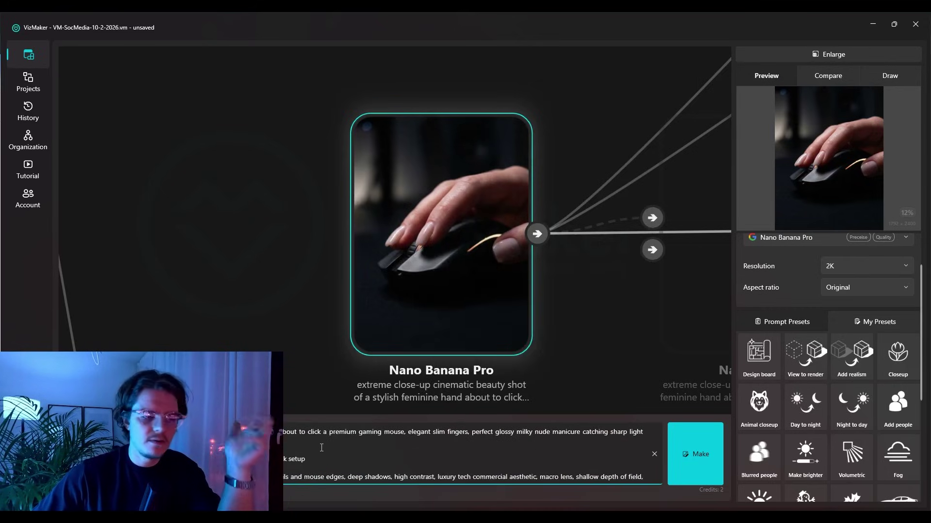
# Step: Switch the tool mode to Image Creator and generate an image from the gaming-mouse prompt with Nano Banana Pro
pyautogui.moveTo(274, 223); pyautogui.dragTo(312, 270)
pyautogui.scroll(-2, 340, 248)
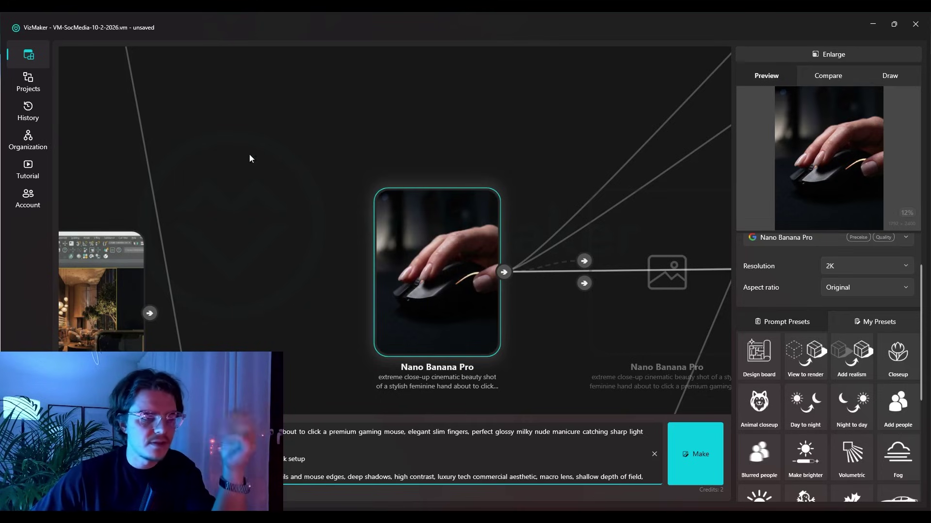
pyautogui.scroll(1, 768, 371)
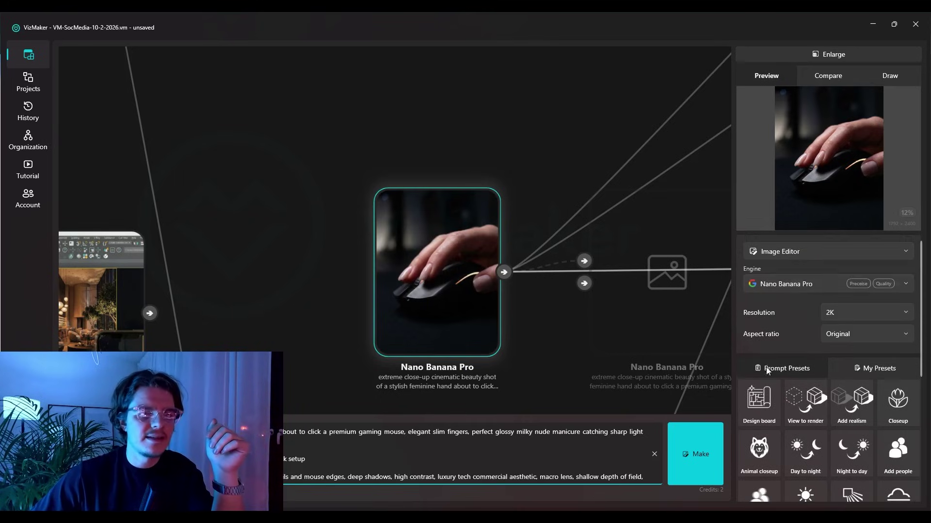
pyautogui.click(813, 248)
pyautogui.click(804, 294)
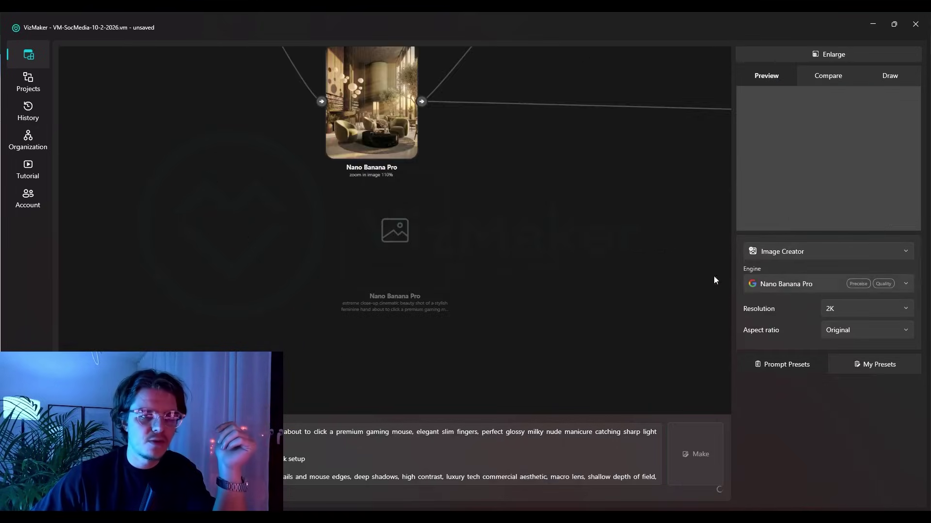
pyautogui.click(319, 434)
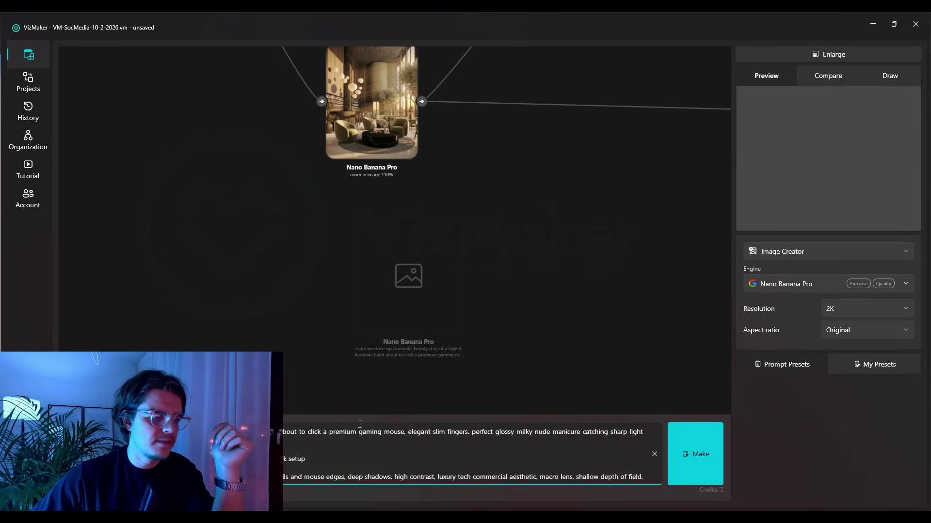
pyautogui.click(702, 454)
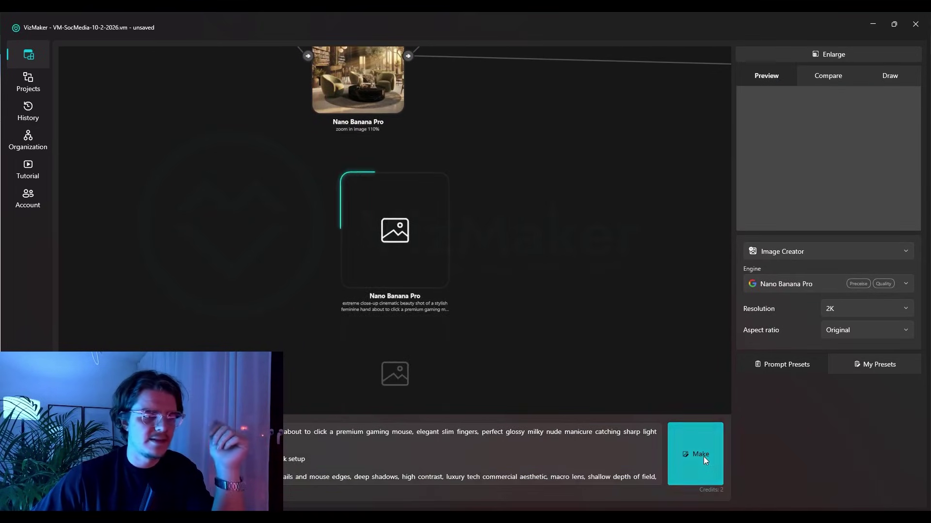
# Step: Change the engine to Flux Schnell and generate another image from the same gaming-mouse prompt
pyautogui.click(784, 285)
pyautogui.click(777, 324)
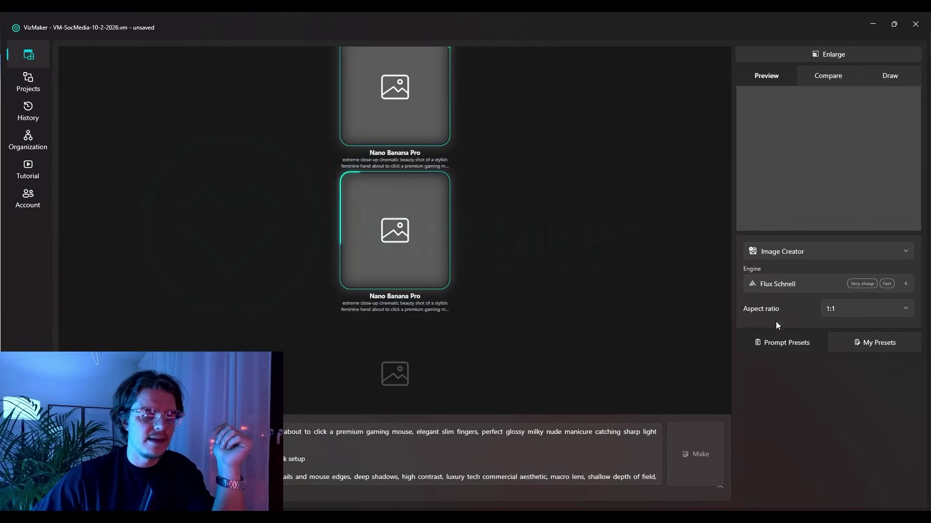
pyautogui.click(698, 455)
# Step: Find the first Kling o1 video made from the gaming-mouse image and play it in the enlarged preview
pyautogui.scroll(-5, 437, 306)
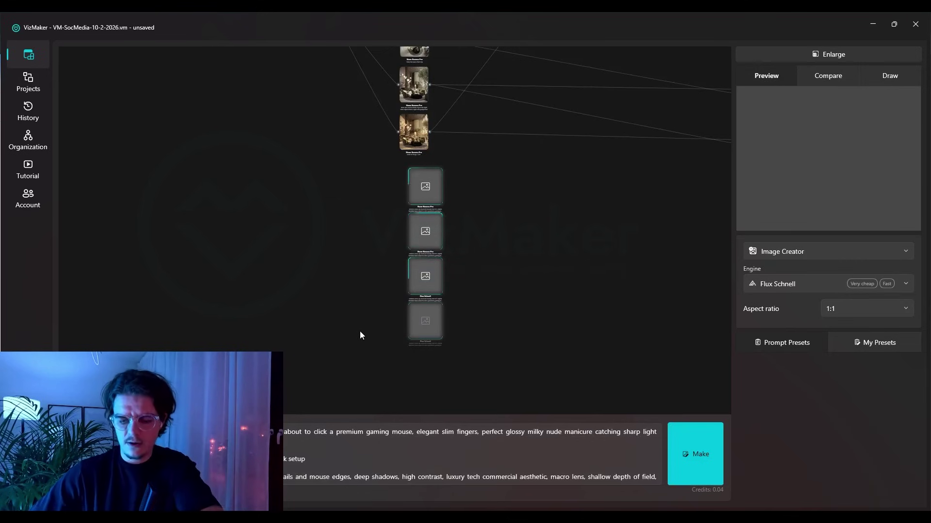
pyautogui.scroll(-5, 444, 202)
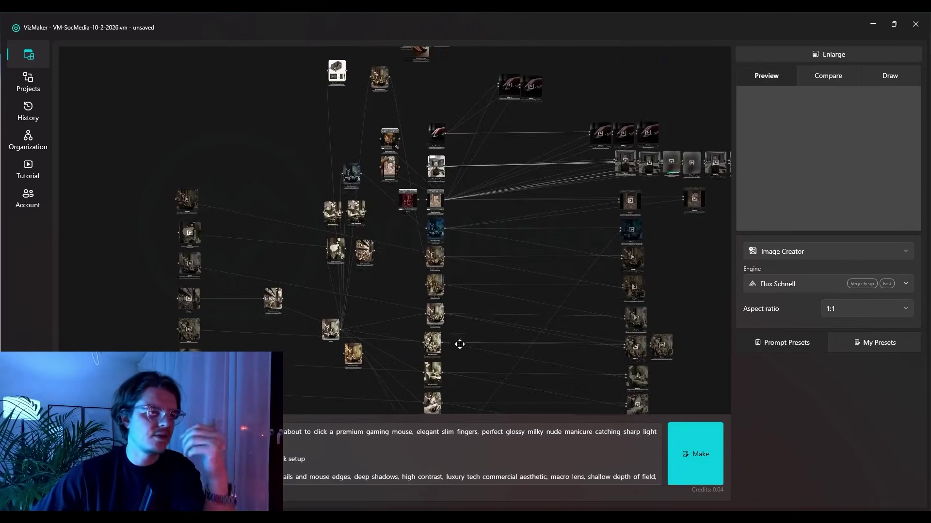
pyautogui.scroll(5, 421, 122)
pyautogui.scroll(5, 503, 186)
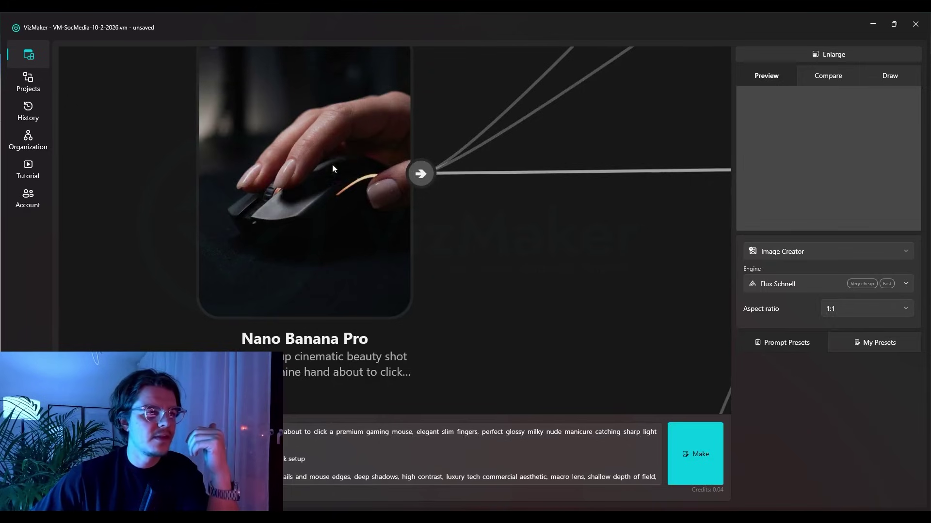
pyautogui.moveTo(377, 177); pyautogui.dragTo(232, 258)
pyautogui.scroll(-5, 406, 327)
pyautogui.scroll(2, 519, 117)
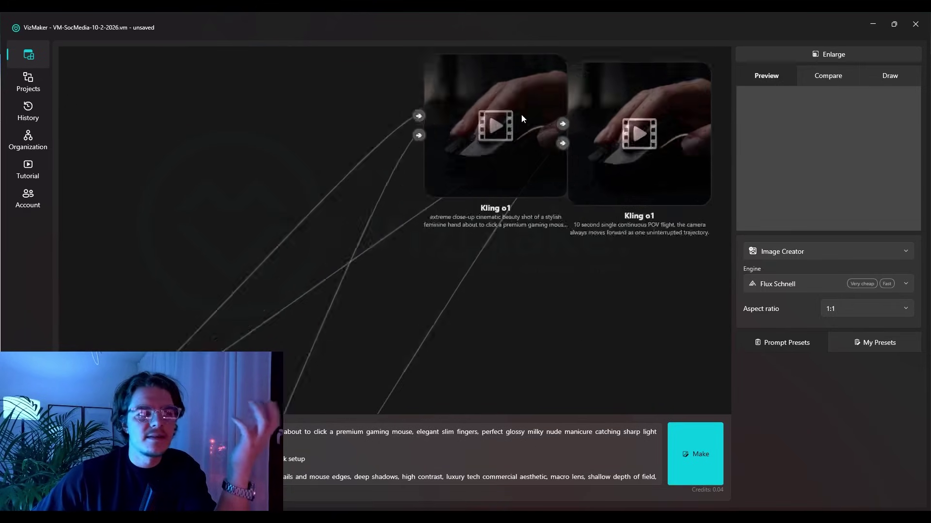
pyautogui.click(518, 124)
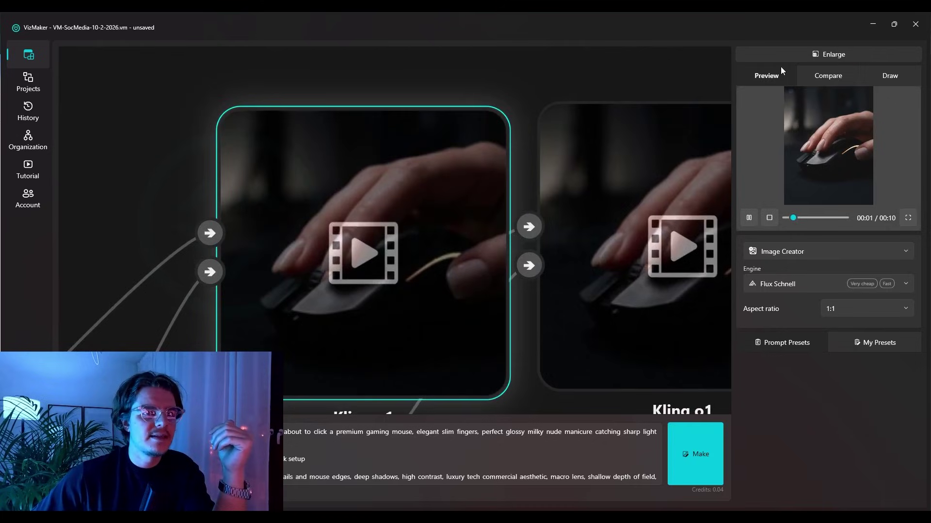
pyautogui.click(784, 58)
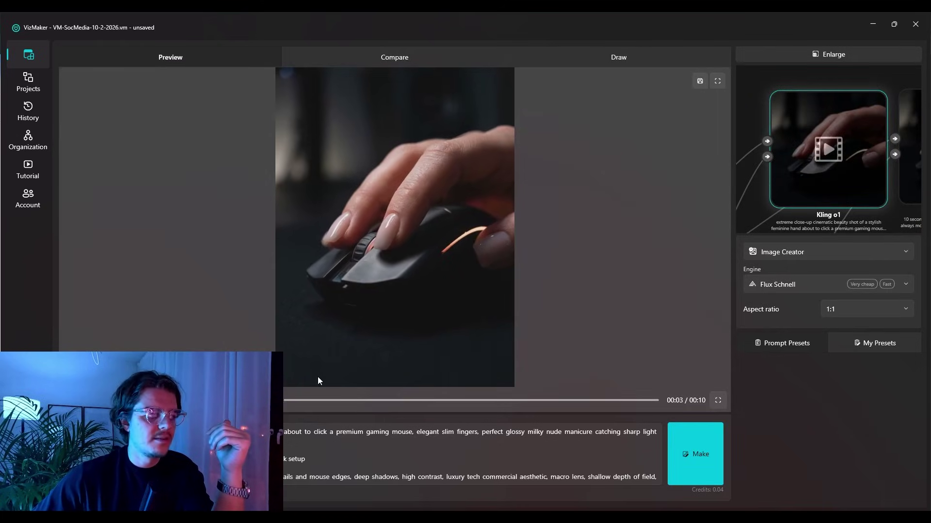
# Step: Review the gaming-mouse prompt while the Kling o1 video plays, and return to the node canvas
pyautogui.click(326, 457)
pyautogui.scroll(-2, 325, 457)
pyautogui.scroll(2, 325, 457)
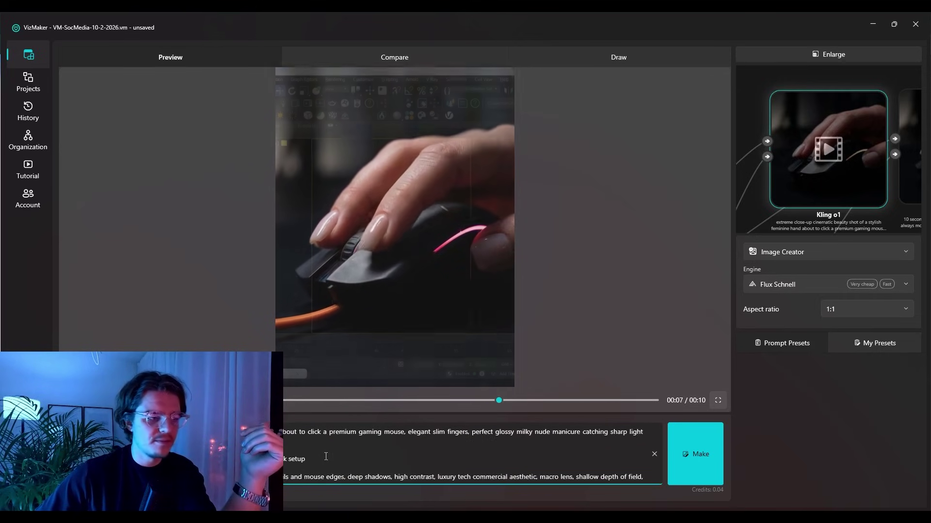
pyautogui.click(843, 55)
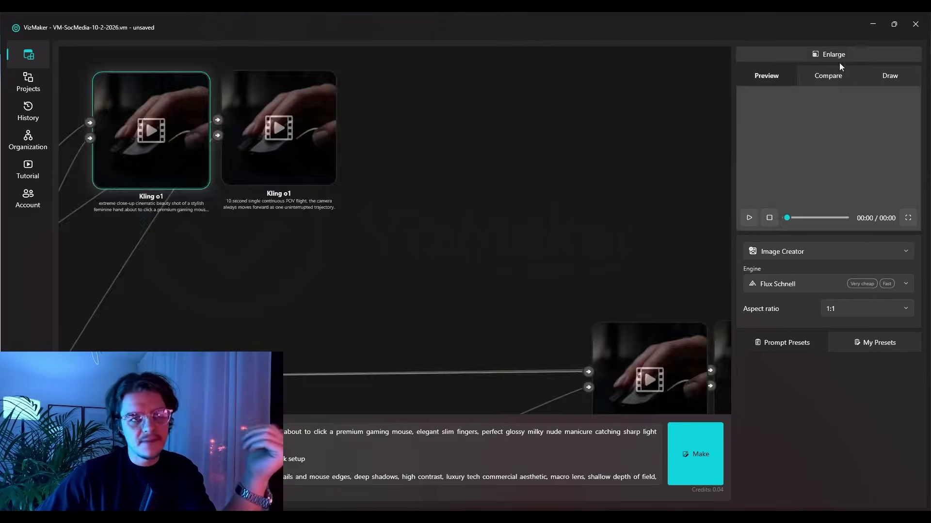
# Step: Open the second Kling o1 video, the continuous POV flight, in the enlarged preview and scrub through it
pyautogui.click(538, 239)
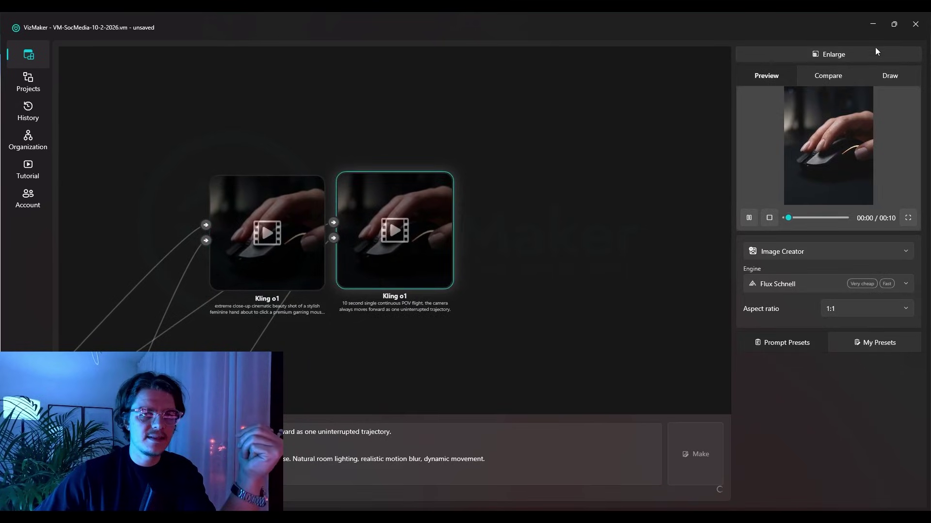
pyautogui.click(873, 51)
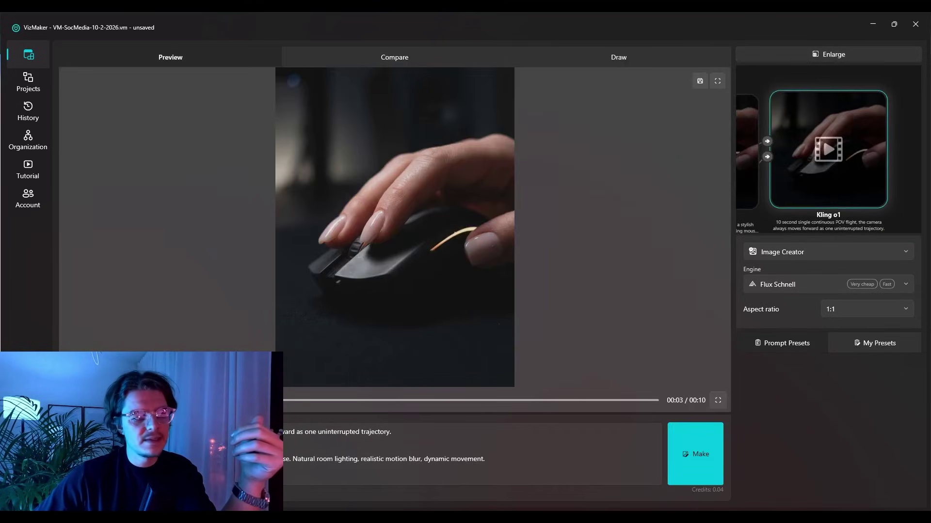
pyautogui.click(367, 400)
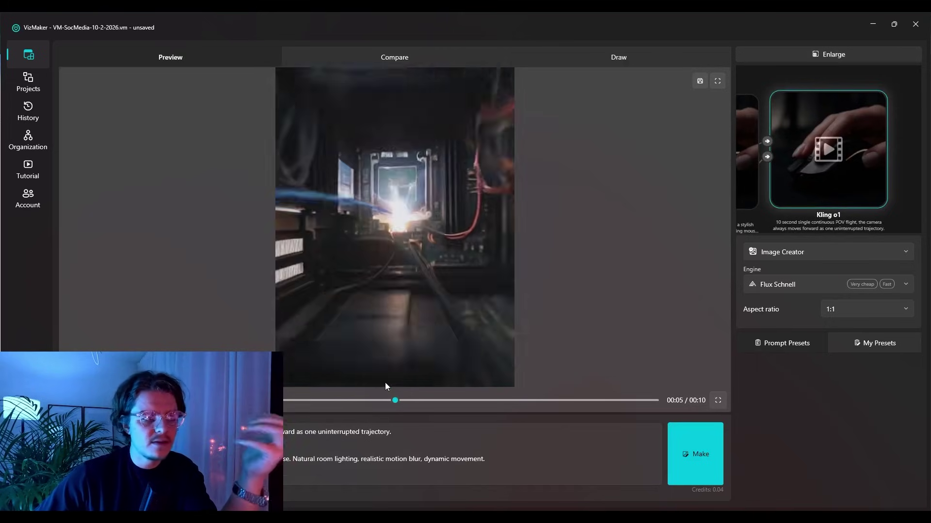
pyautogui.moveTo(418, 400); pyautogui.dragTo(232, 401)
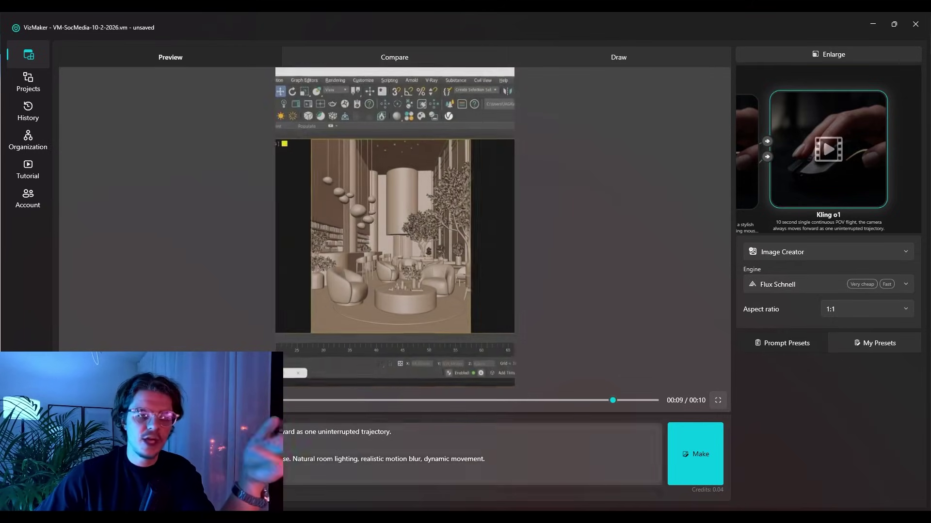
# Step: Read the POV flight prompt, replay the later part of its video, and return to the node canvas
pyautogui.click(473, 453)
pyautogui.scroll(-2, 472, 454)
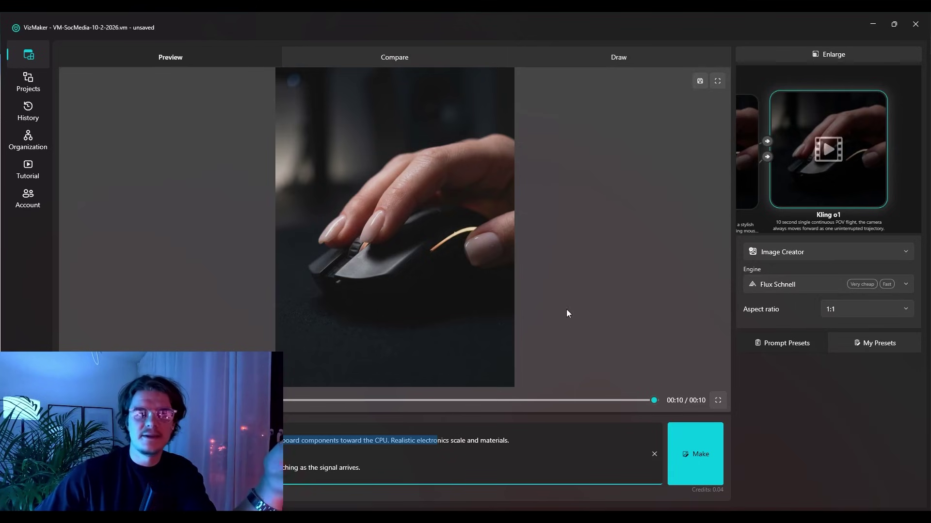
pyautogui.click(523, 401)
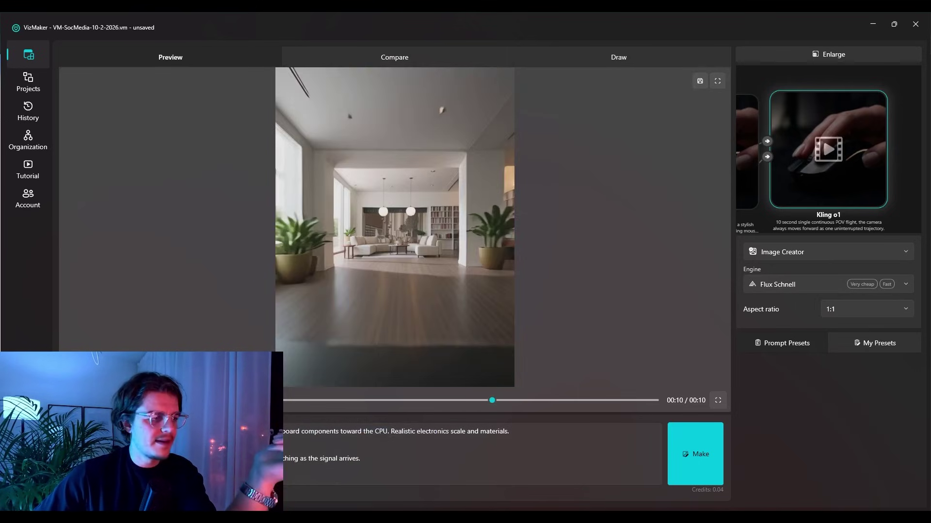
pyautogui.click(820, 51)
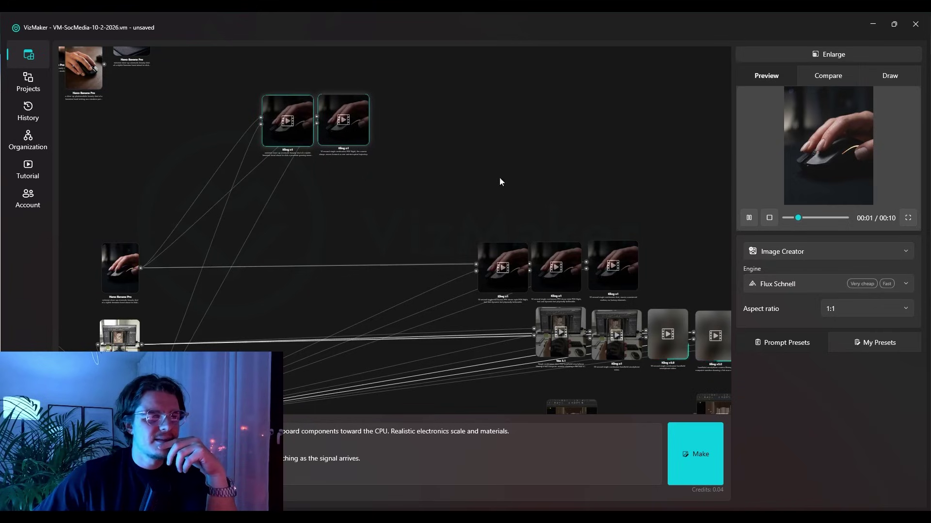
# Step: Spread the clustered Nano Banana Pro hand-and-mouse image nodes apart and look over each variation
pyautogui.moveTo(284, 141); pyautogui.dragTo(580, 321)
pyautogui.scroll(7, 363, 199)
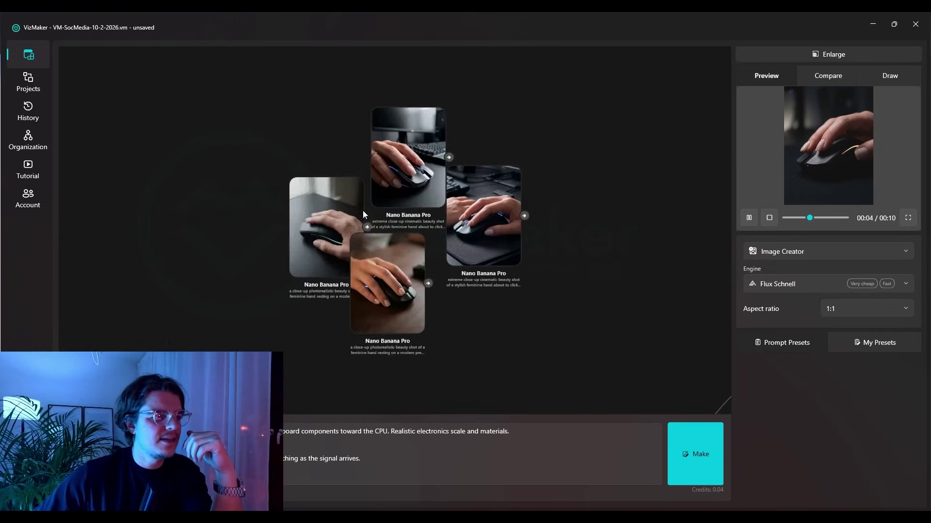
pyautogui.moveTo(422, 188); pyautogui.dragTo(428, 166)
pyautogui.moveTo(618, 178); pyautogui.dragTo(653, 205)
pyautogui.moveTo(453, 276); pyautogui.dragTo(481, 277)
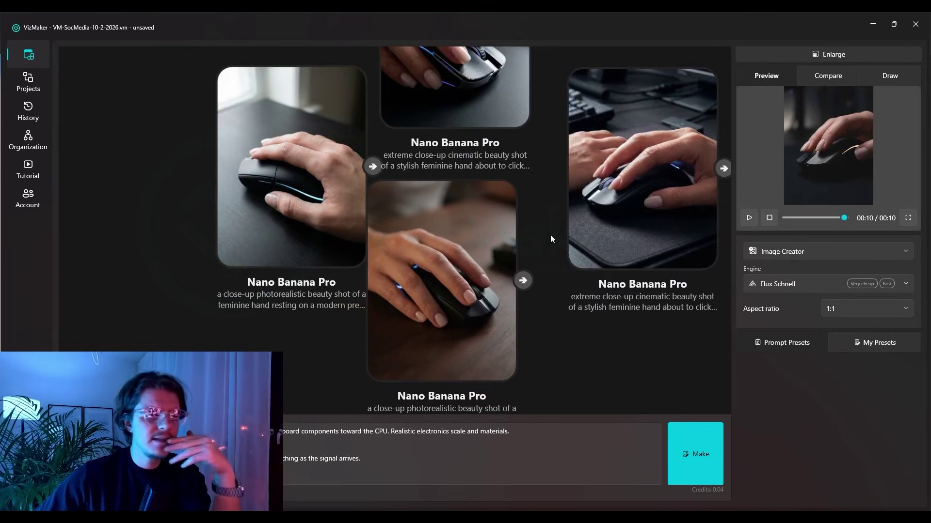
pyautogui.moveTo(389, 263); pyautogui.dragTo(395, 270)
pyautogui.moveTo(265, 147); pyautogui.dragTo(230, 171)
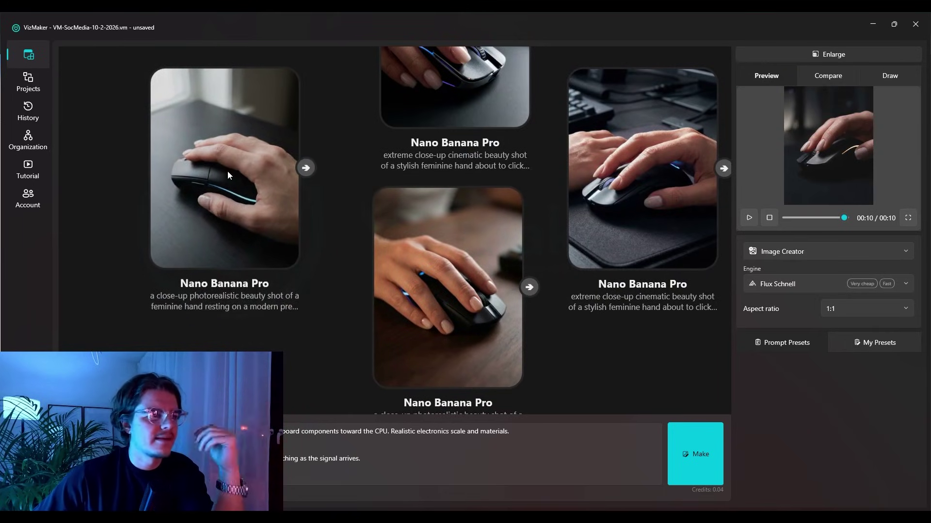
pyautogui.moveTo(431, 260); pyautogui.dragTo(420, 256)
pyautogui.moveTo(534, 221); pyautogui.dragTo(436, 215)
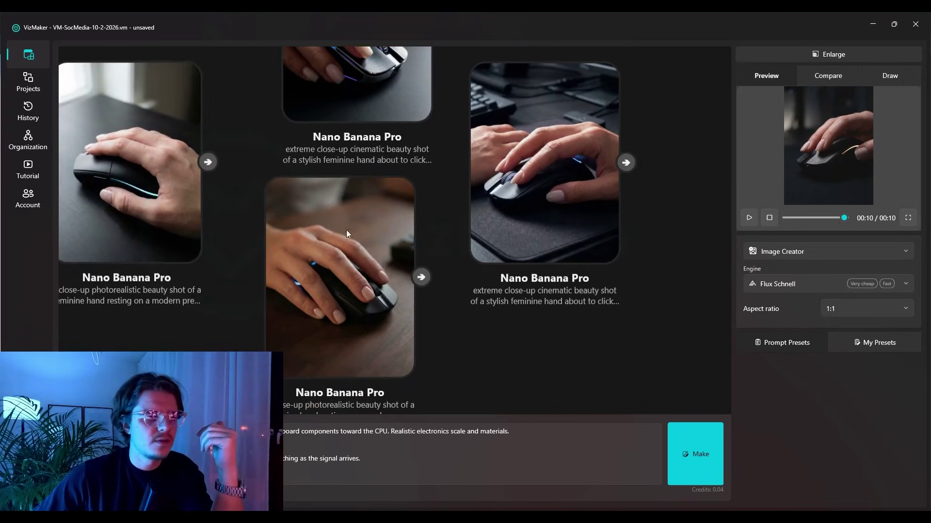
pyautogui.moveTo(511, 207); pyautogui.dragTo(471, 298)
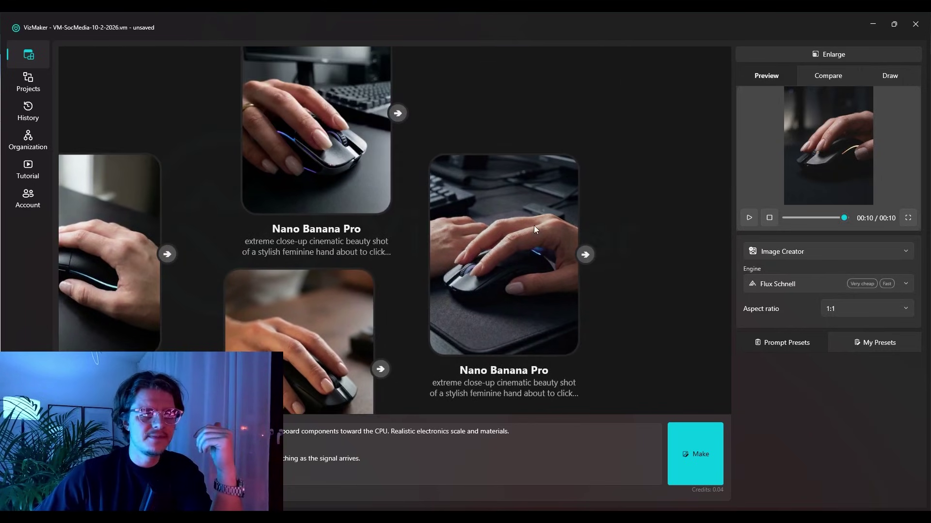
pyautogui.moveTo(357, 197); pyautogui.dragTo(388, 263)
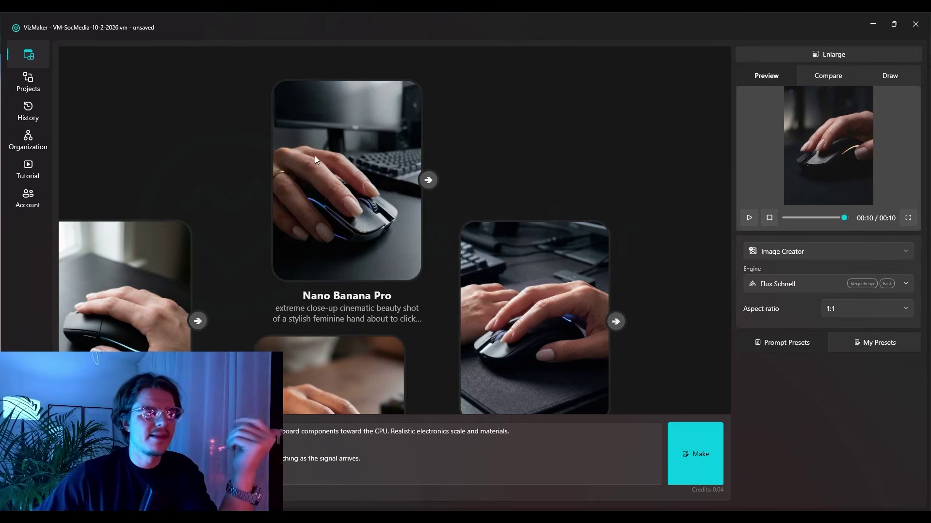
# Step: Find the first FPV drone style Kling o1 video, watch it in the enlarged preview, and return to the canvas
pyautogui.scroll(-3, 129, 216)
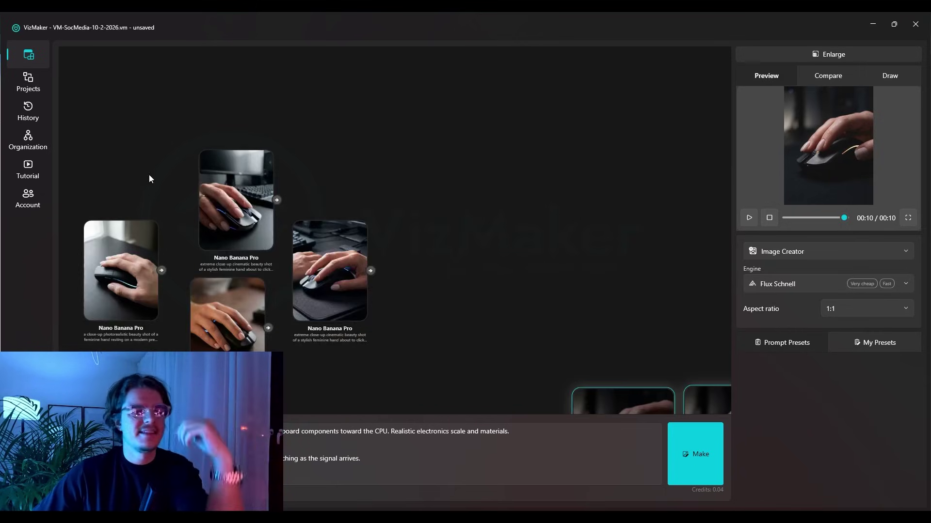
pyautogui.moveTo(346, 187); pyautogui.dragTo(278, 75)
pyautogui.moveTo(534, 291); pyautogui.dragTo(270, 153)
pyautogui.scroll(-3, 270, 152)
pyautogui.moveTo(454, 258); pyautogui.dragTo(357, 234)
pyautogui.scroll(3, 471, 303)
pyautogui.scroll(7, 358, 235)
pyautogui.click(357, 239)
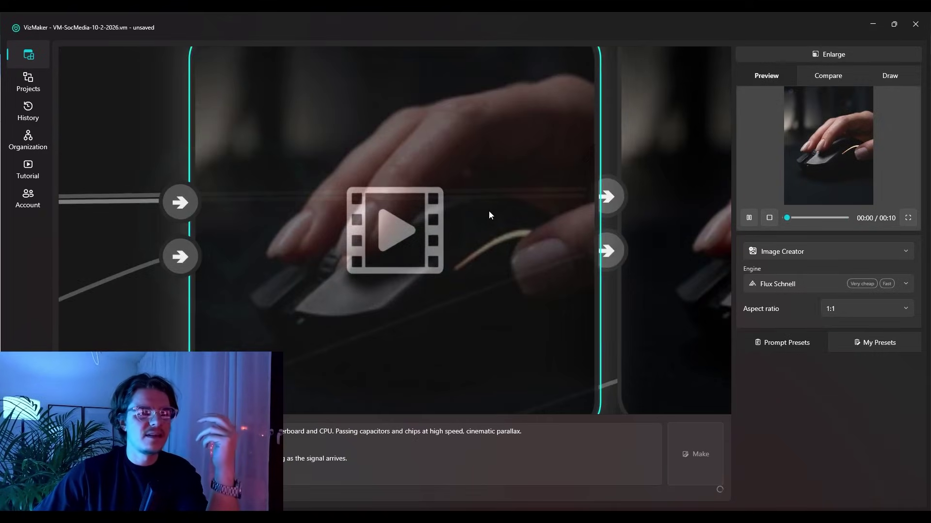
pyautogui.scroll(-2, 487, 211)
pyautogui.click(827, 54)
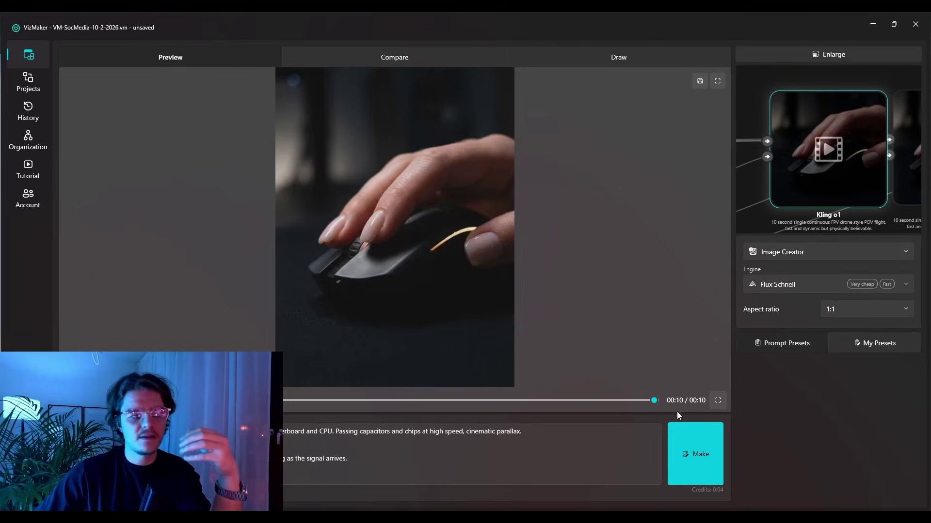
pyautogui.click(892, 53)
# Step: Open the second FPV drone style Kling o1 video in the enlarged preview and scrub back to replay it
pyautogui.click(548, 217)
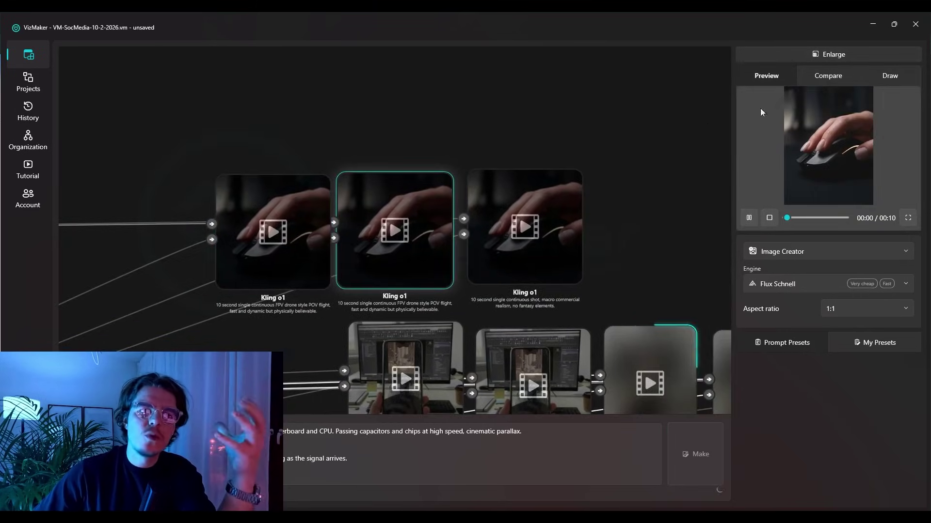
pyautogui.click(819, 60)
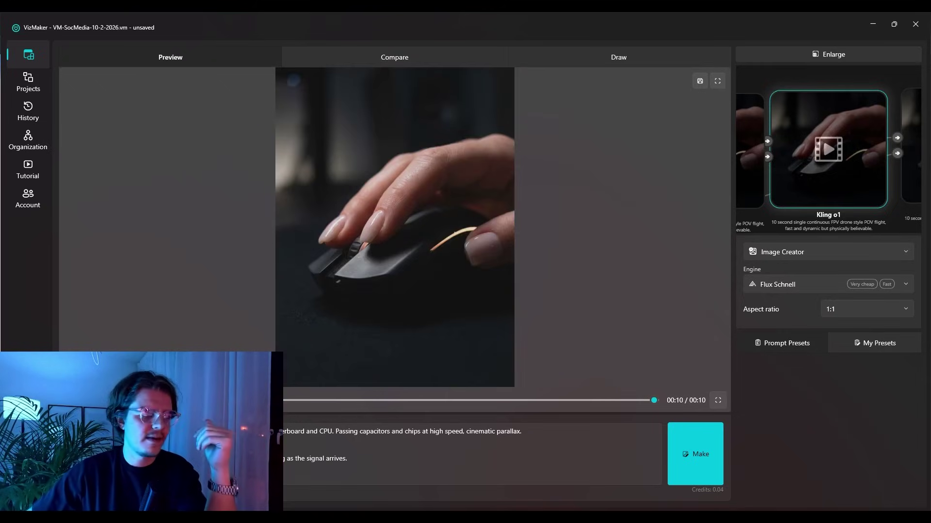
pyautogui.moveTo(654, 400); pyautogui.dragTo(553, 400)
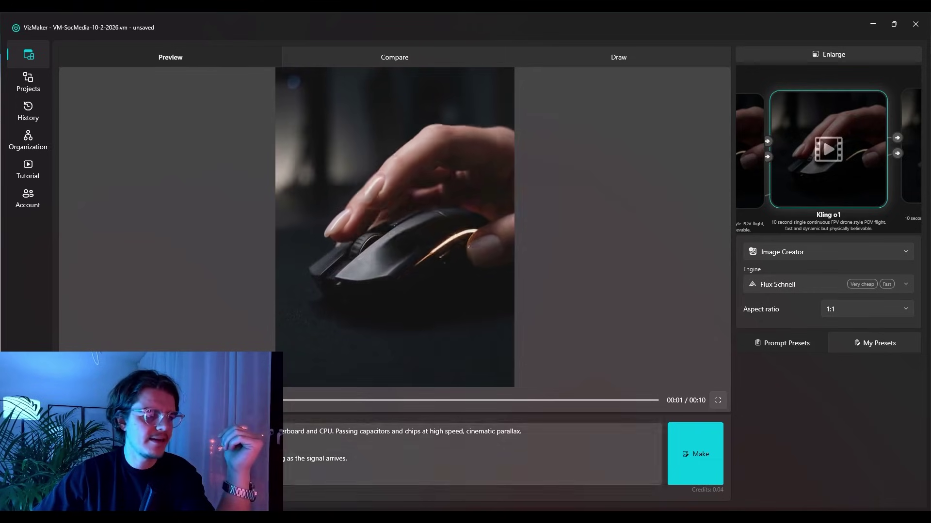
# Step: Read through the second FPV drone video's prompt, examining the camera path from the mouse switch to the CPU
pyautogui.click(232, 453)
pyautogui.scroll(5, 233, 453)
pyautogui.moveTo(232, 432); pyautogui.dragTo(233, 473)
pyautogui.click(233, 453)
pyautogui.scroll(-1, 232, 453)
pyautogui.scroll(-2, 361, 453)
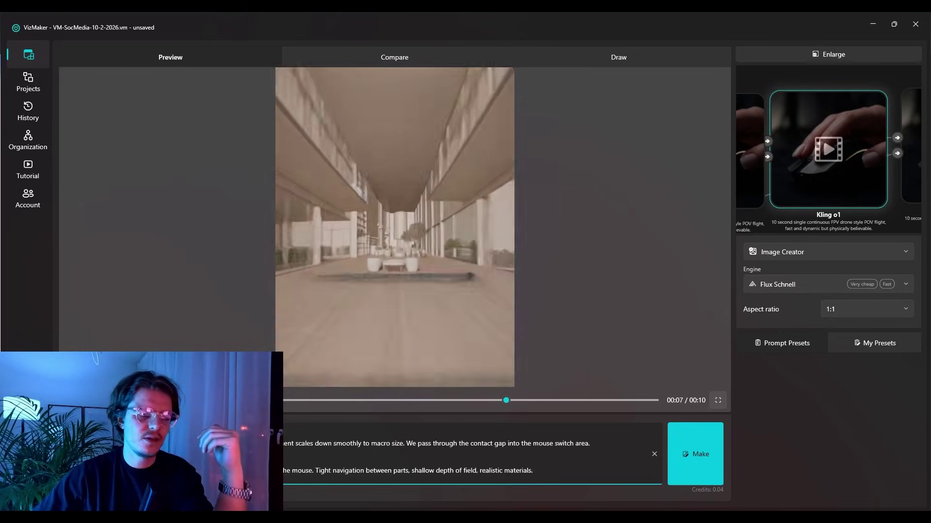
pyautogui.scroll(-3, 473, 456)
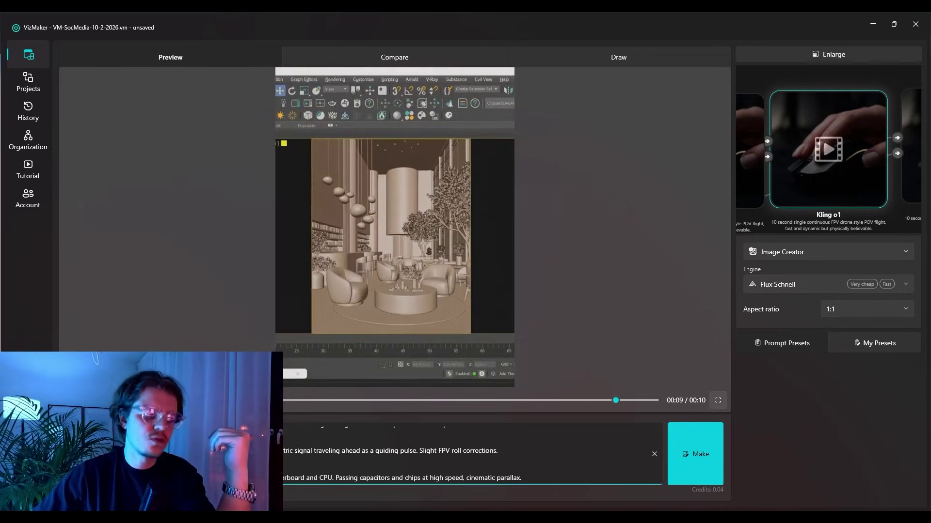
pyautogui.scroll(-1, 473, 453)
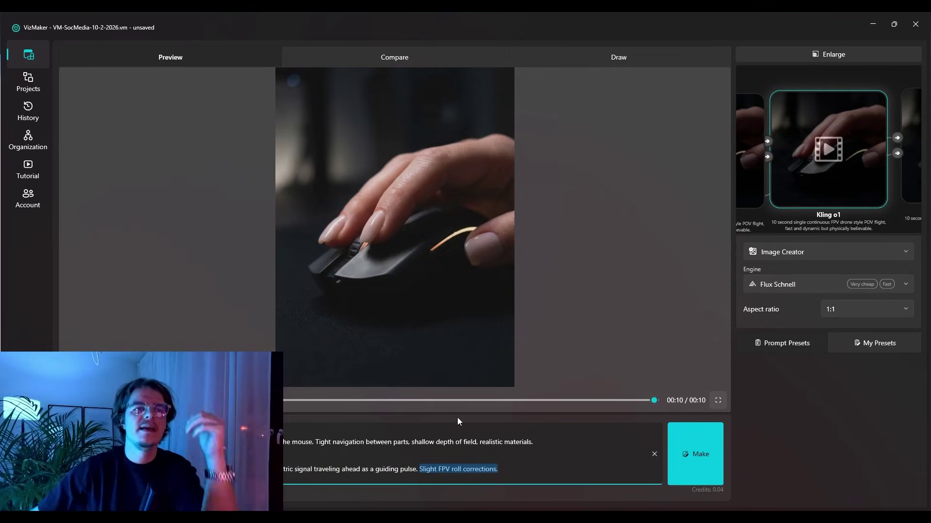
# Step: Select the third Kling o1 video, the macro commercial realism shot, and play it in the enlarged preview
pyautogui.moveTo(881, 196); pyautogui.dragTo(854, 191)
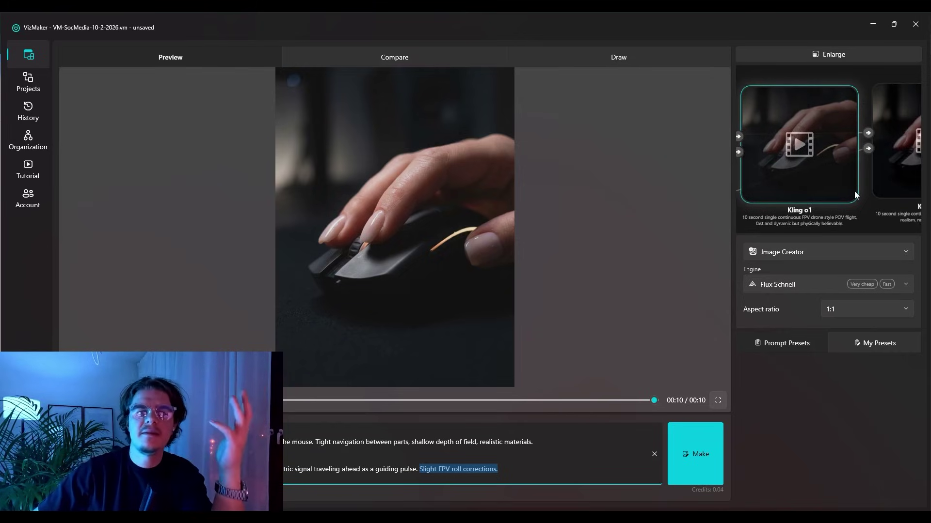
pyautogui.moveTo(859, 159); pyautogui.dragTo(833, 138)
pyautogui.click(907, 131)
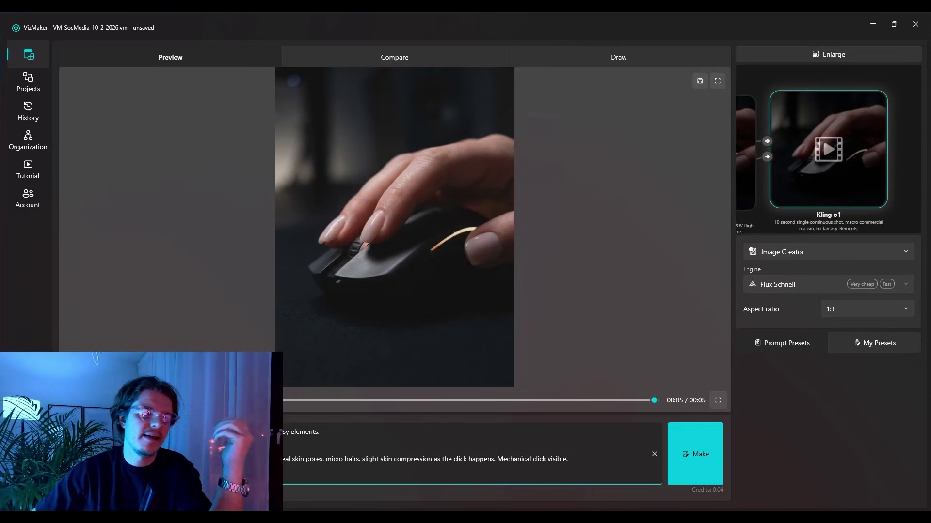
pyautogui.click(415, 390)
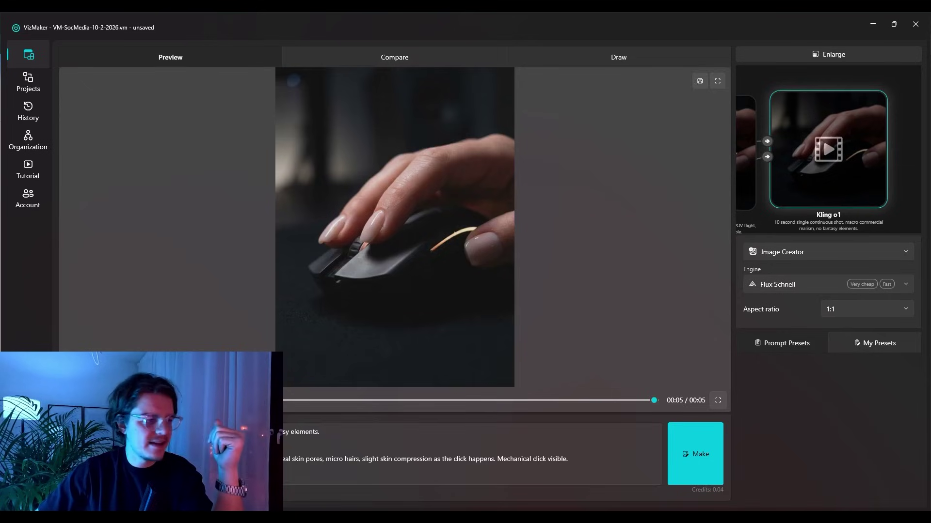
# Step: Read the rest of the macro commercial realism prompt and return to the node canvas
pyautogui.click(427, 454)
pyautogui.scroll(-2, 427, 454)
pyautogui.scroll(-3, 463, 456)
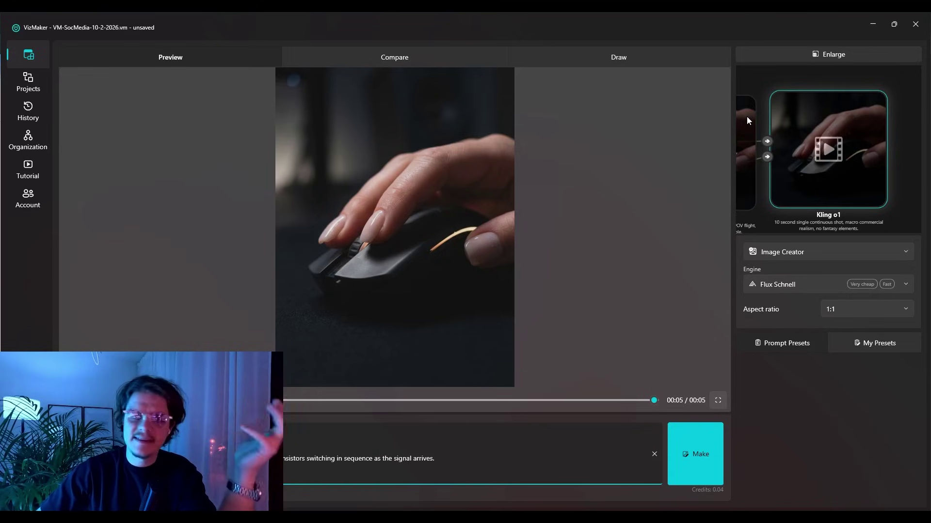
pyautogui.click(824, 58)
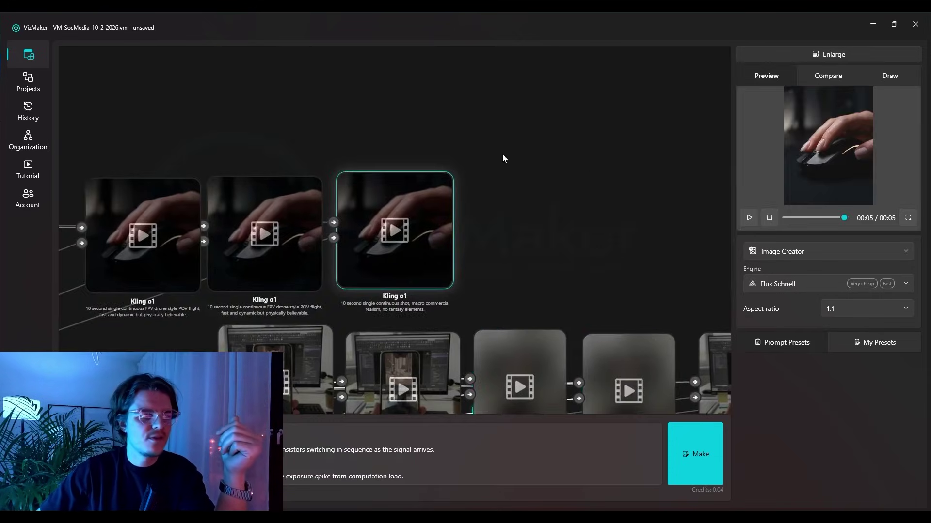
# Step: Revisit the two FPV drone style Kling o1 nodes on the canvas
pyautogui.moveTo(386, 209); pyautogui.dragTo(502, 210)
pyautogui.click(369, 223)
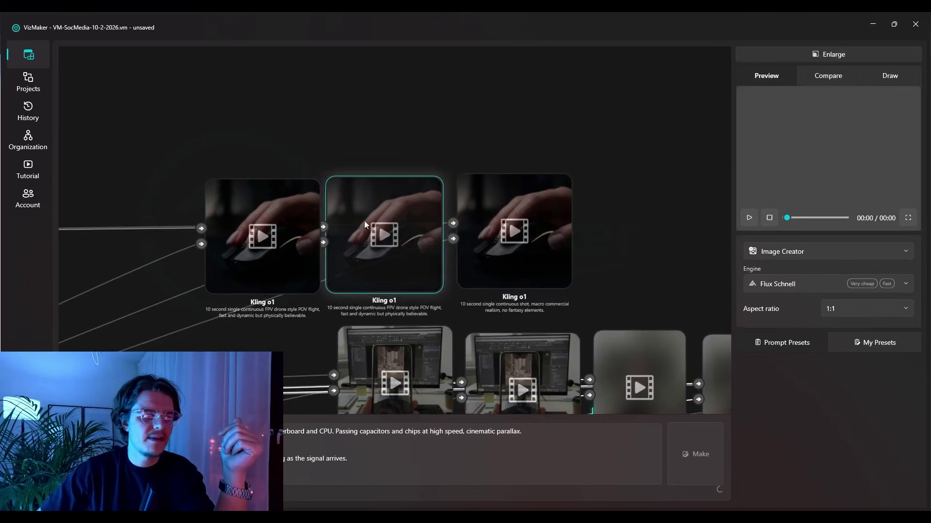
pyautogui.click(289, 219)
pyautogui.click(481, 192)
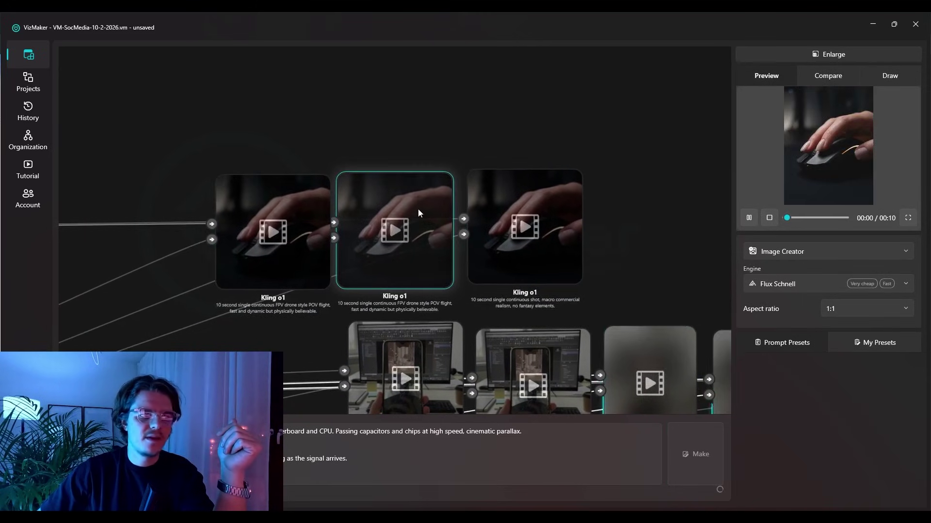
# Step: Survey the whole node network and examine the column of Nano Banana Pro lounge images with people
pyautogui.scroll(-5, 596, 160)
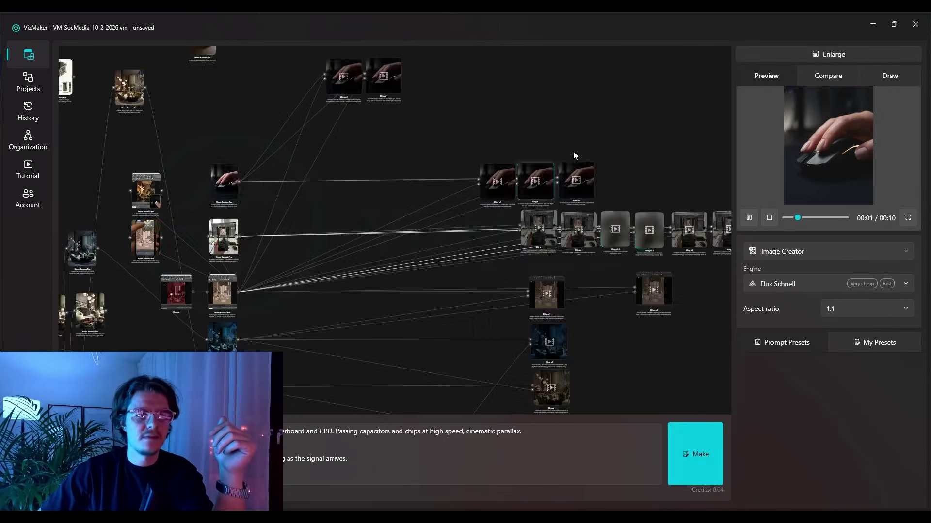
pyautogui.hscroll(-3, 562, 235)
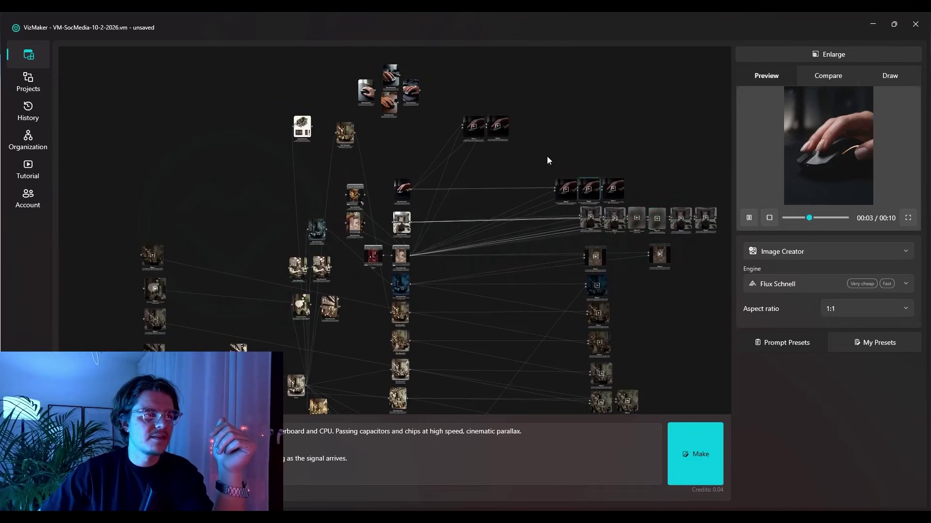
pyautogui.hscroll(-6, 321, 269)
pyautogui.hscroll(2, 554, 42)
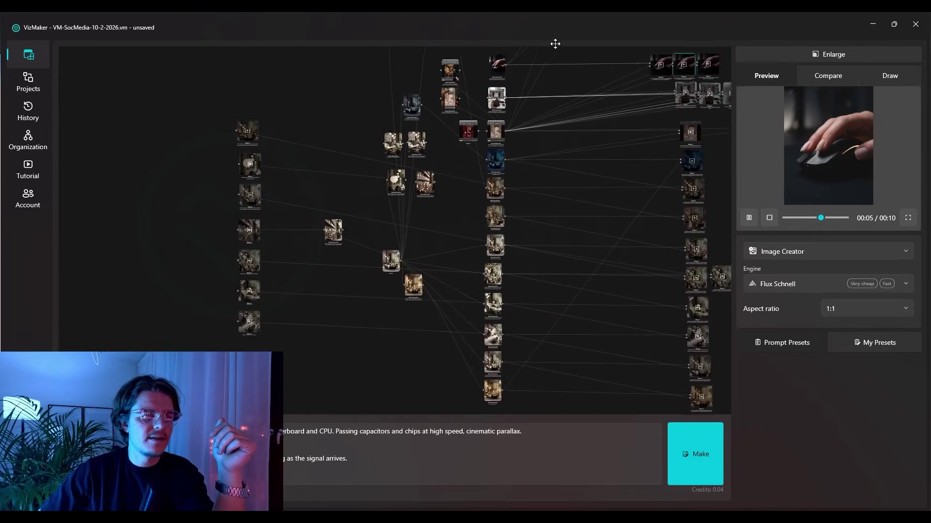
pyautogui.scroll(6, 581, 220)
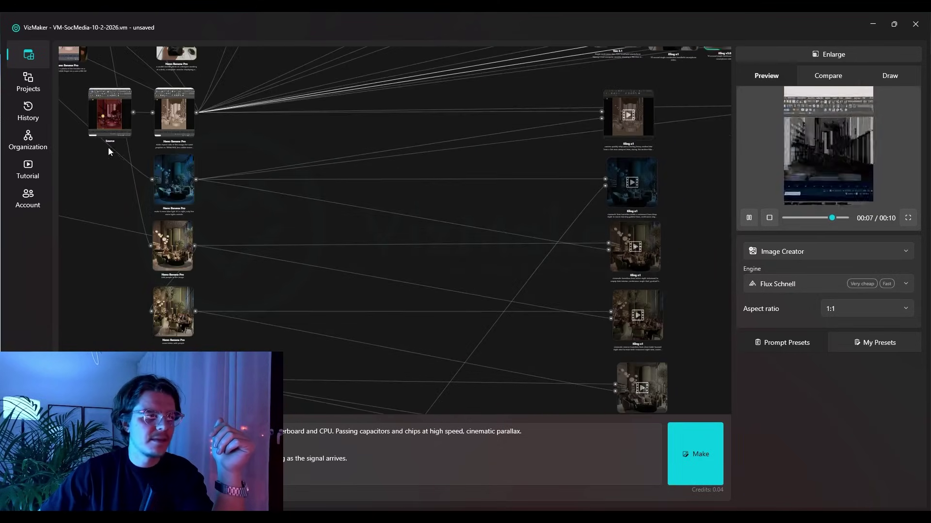
pyautogui.scroll(-3, 537, 154)
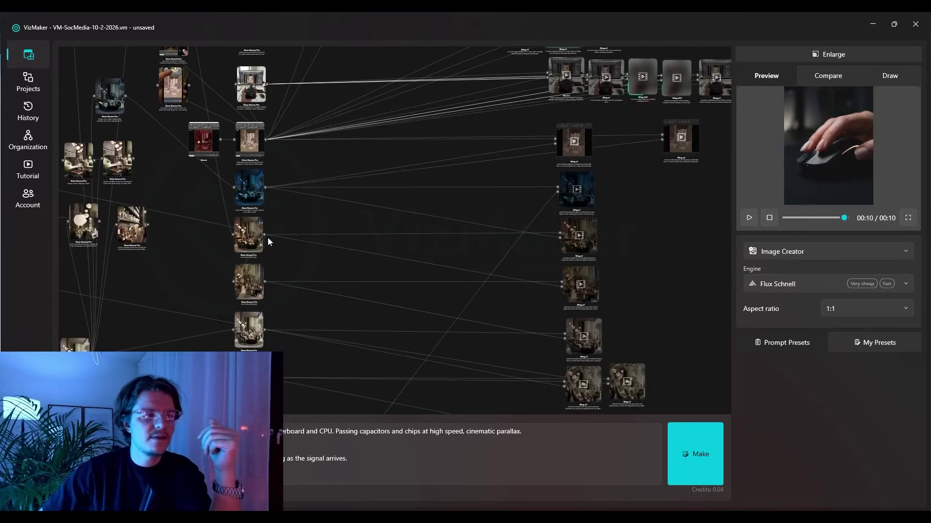
pyautogui.scroll(5, 220, 274)
pyautogui.moveTo(288, 282); pyautogui.dragTo(280, 289)
pyautogui.moveTo(338, 236); pyautogui.dragTo(425, 157)
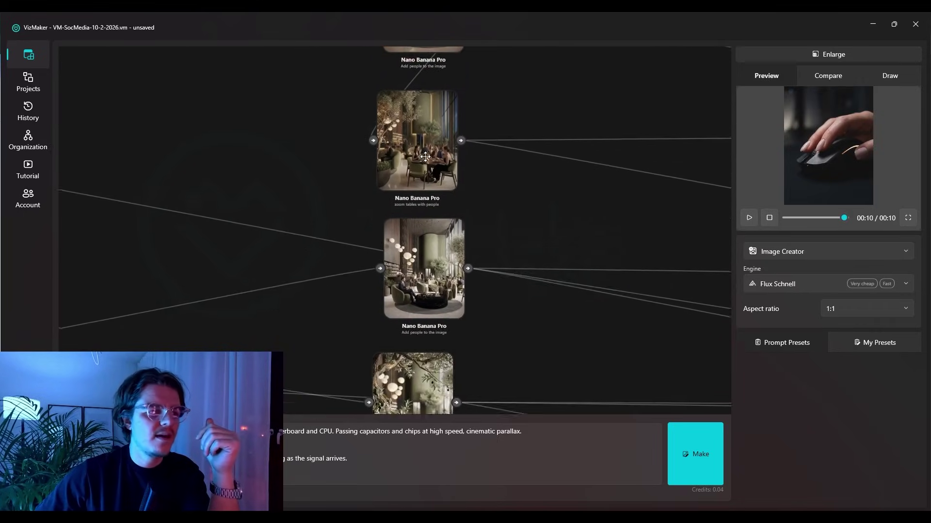
# Step: Select the Kling o1 deep-night to golden-hour restaurant video, play it in the enlarged preview and return to the canvas
pyautogui.scroll(-5, 425, 156)
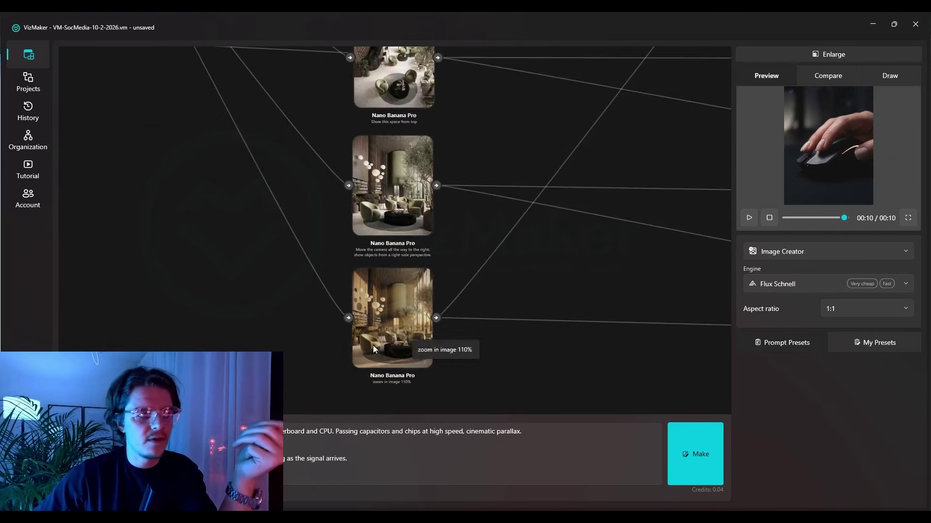
pyautogui.moveTo(503, 272); pyautogui.dragTo(407, 301)
pyautogui.scroll(-3, 568, 155)
pyautogui.scroll(5, 421, 220)
pyautogui.scroll(2, 400, 226)
pyautogui.click(435, 137)
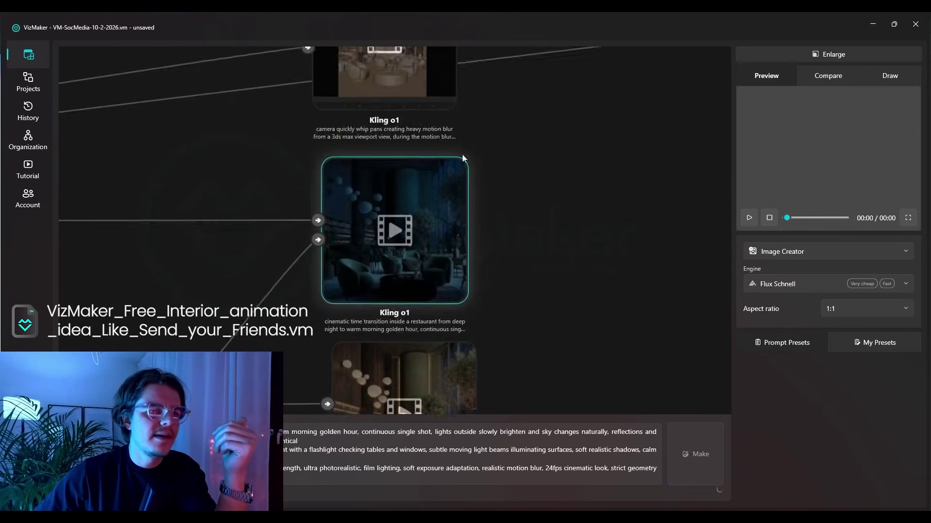
pyautogui.scroll(5, 391, 206)
pyautogui.click(815, 56)
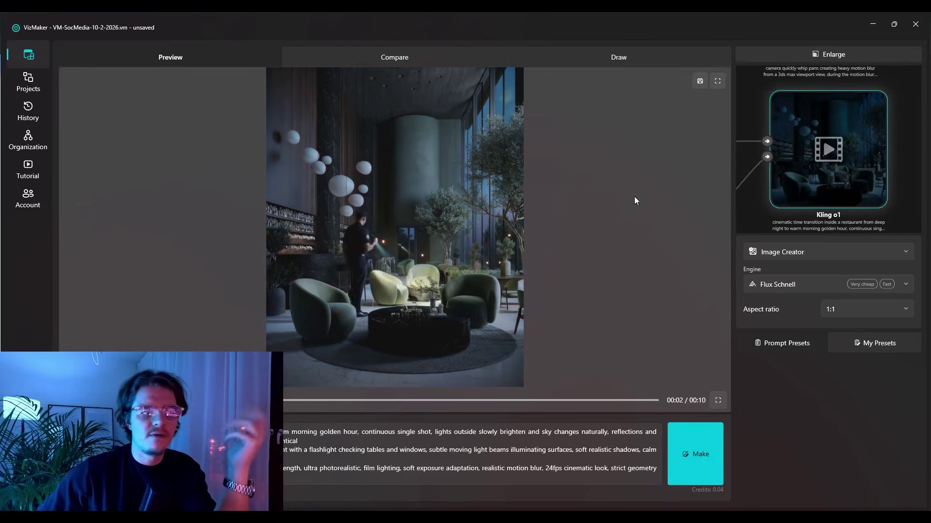
pyautogui.click(817, 56)
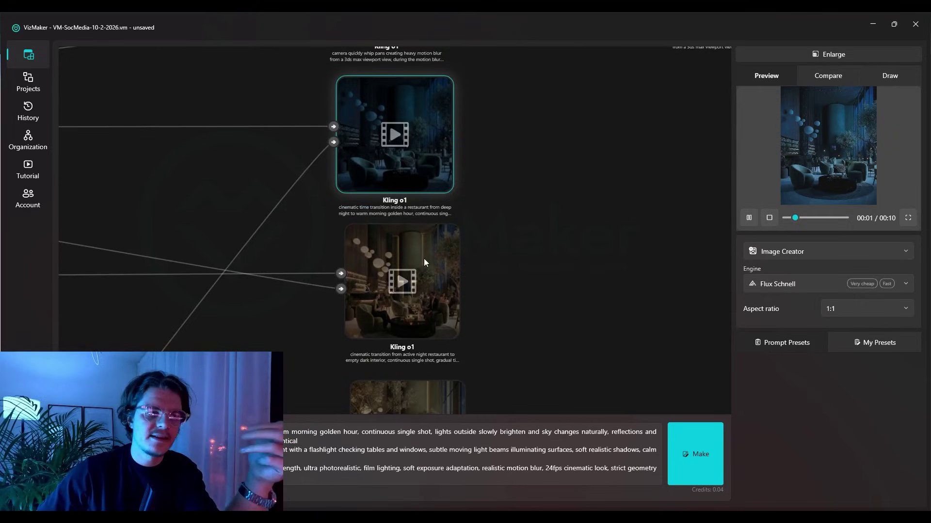
# Step: Select the Kling o1 transition from warm golden hour morning to normal daytime lighting and play it in the enlarged preview
pyautogui.scroll(-6, 424, 262)
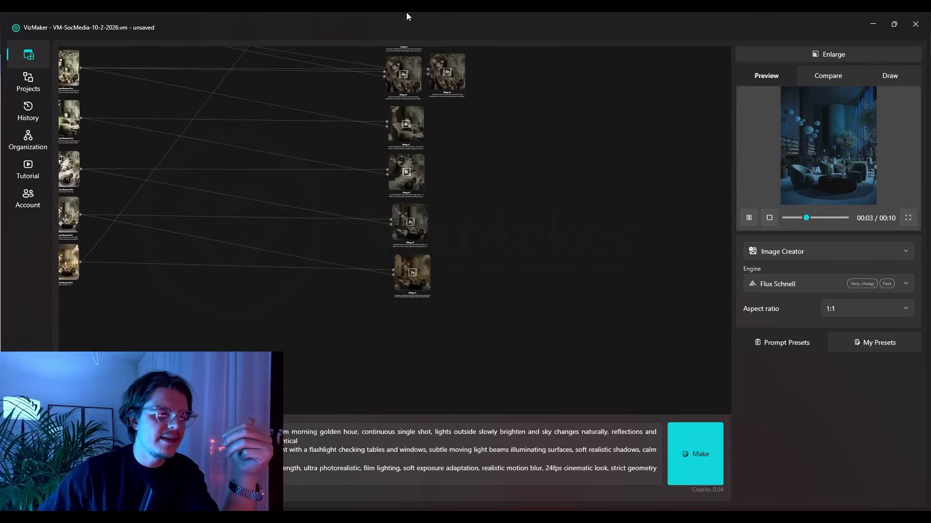
pyautogui.scroll(6, 444, 292)
pyautogui.moveTo(309, 187); pyautogui.dragTo(415, 298)
pyautogui.doubleClick(415, 298)
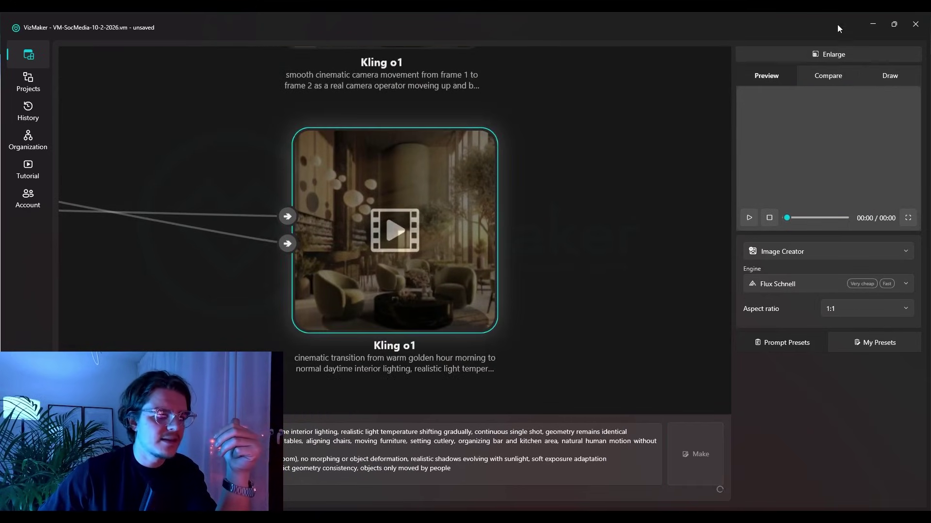
pyautogui.click(857, 56)
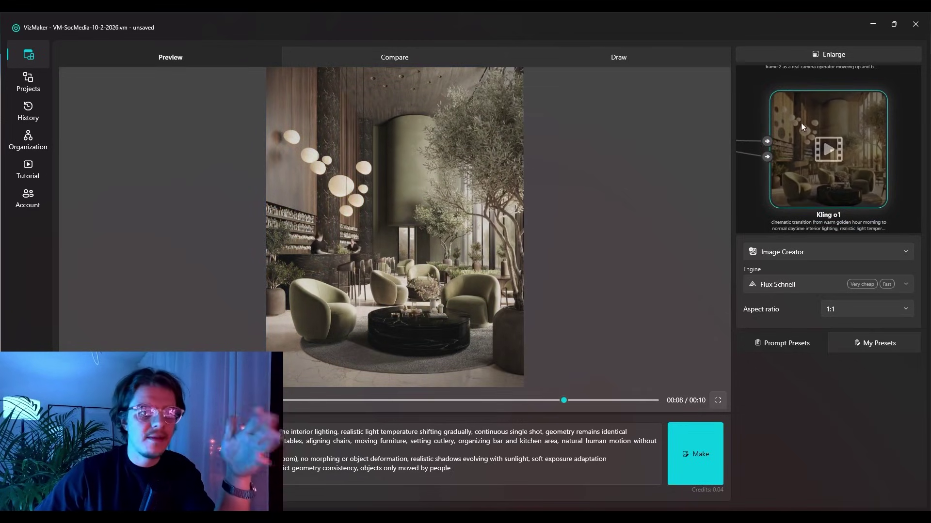
# Step: Play the Kling o1 smooth cinematic camera movement video, select the top-view variant, and return to the node canvas
pyautogui.scroll(-3, 801, 123)
pyautogui.moveTo(796, 123); pyautogui.dragTo(784, 227)
pyautogui.click(793, 161)
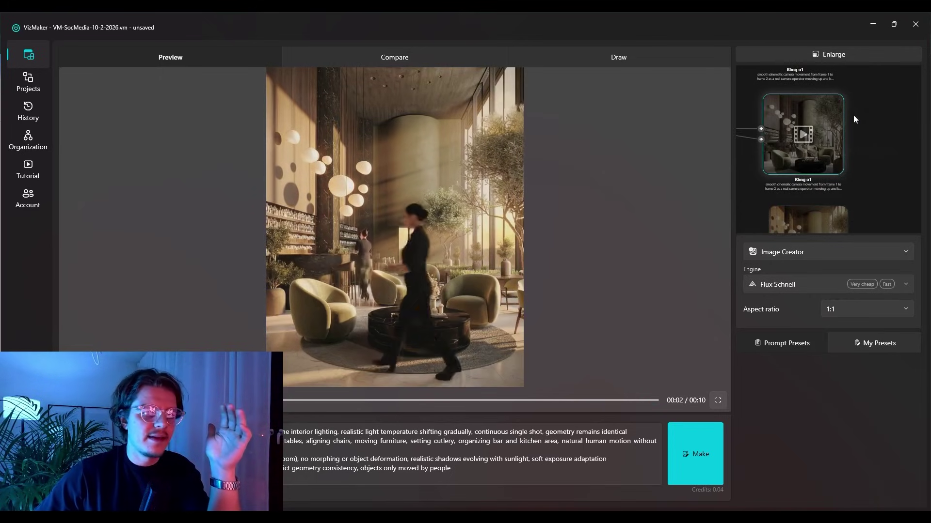
pyautogui.doubleClick(811, 144)
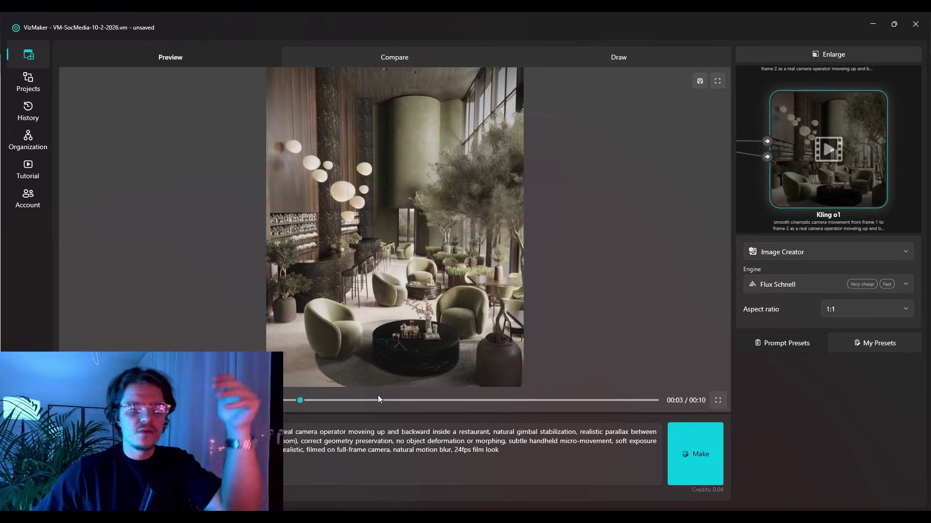
pyautogui.click(831, 201)
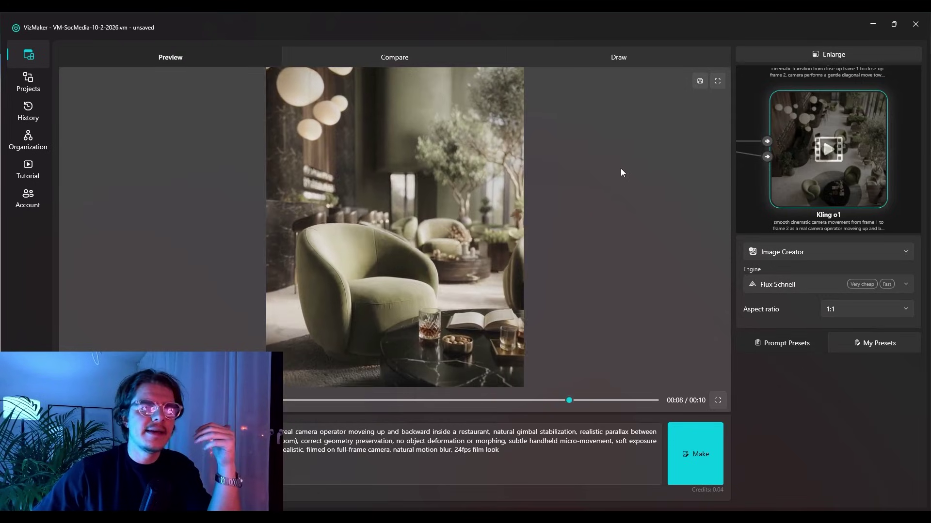
pyautogui.click(819, 55)
# Step: Select the Kling o1 transition from the main wide daytime view to the closer table-focused night scene and play it enlarged
pyautogui.moveTo(451, 194); pyautogui.dragTo(545, 291)
pyautogui.moveTo(536, 102); pyautogui.dragTo(556, 293)
pyautogui.scroll(5, 464, 217)
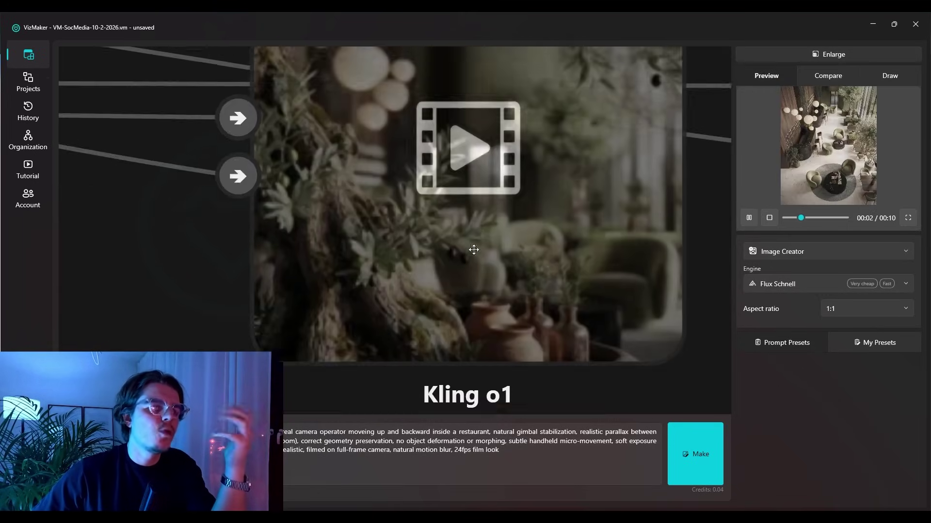
pyautogui.scroll(-6, 473, 249)
pyautogui.scroll(5, 485, 324)
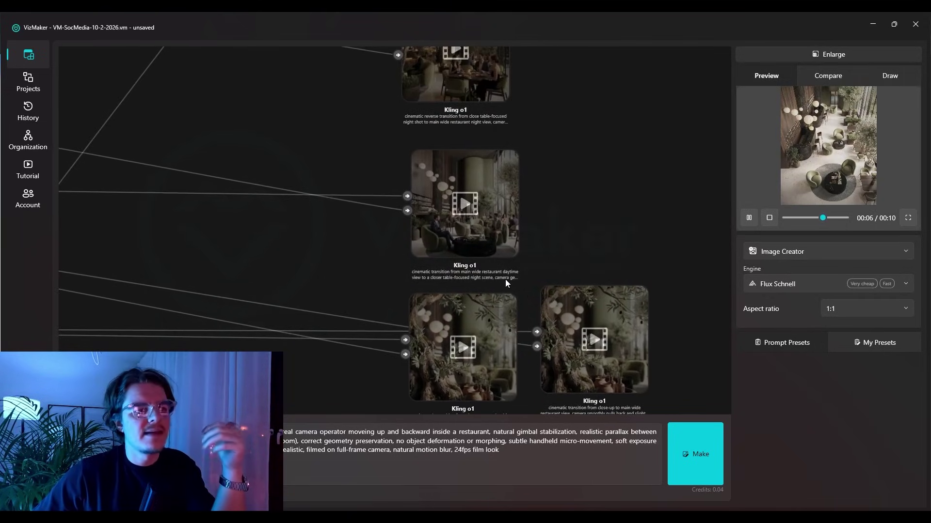
pyautogui.click(486, 236)
pyautogui.scroll(5, 446, 240)
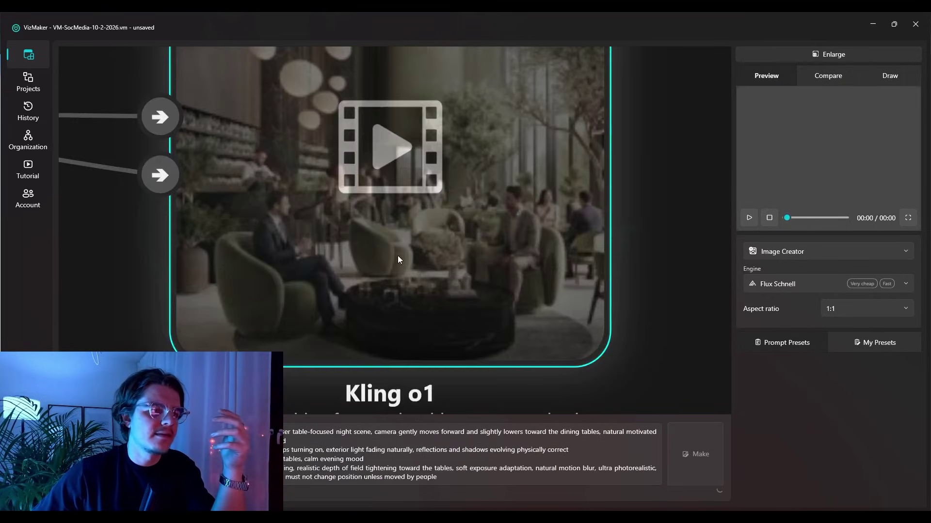
pyautogui.scroll(-5, 500, 268)
pyautogui.click(807, 54)
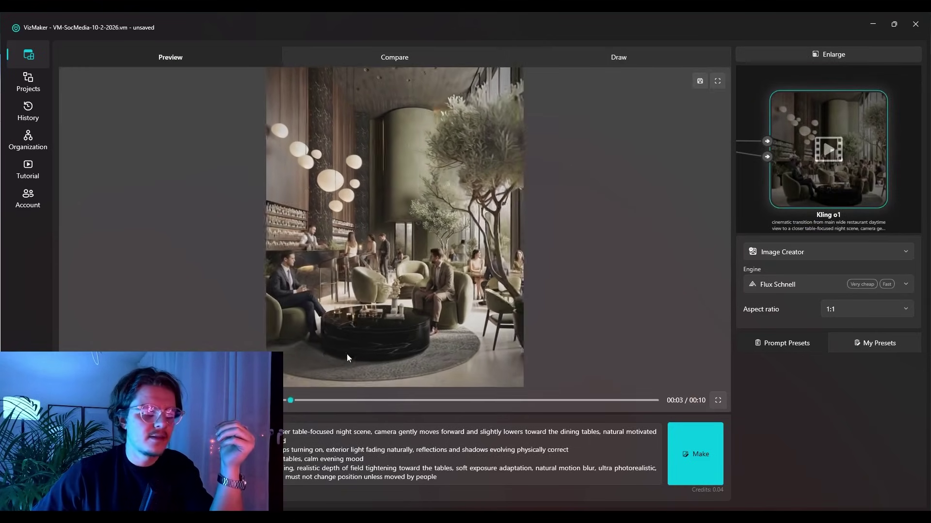
# Step: Play the Kling o1 reverse transition from the close table-focused night shot to the wide view, then return to the canvas
pyautogui.scroll(-3, 824, 165)
pyautogui.scroll(3, 822, 170)
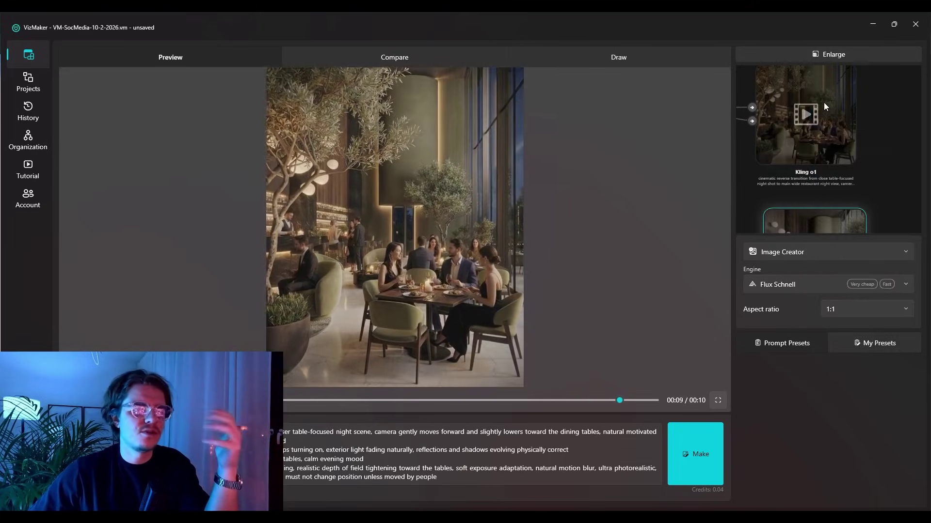
pyautogui.click(824, 105)
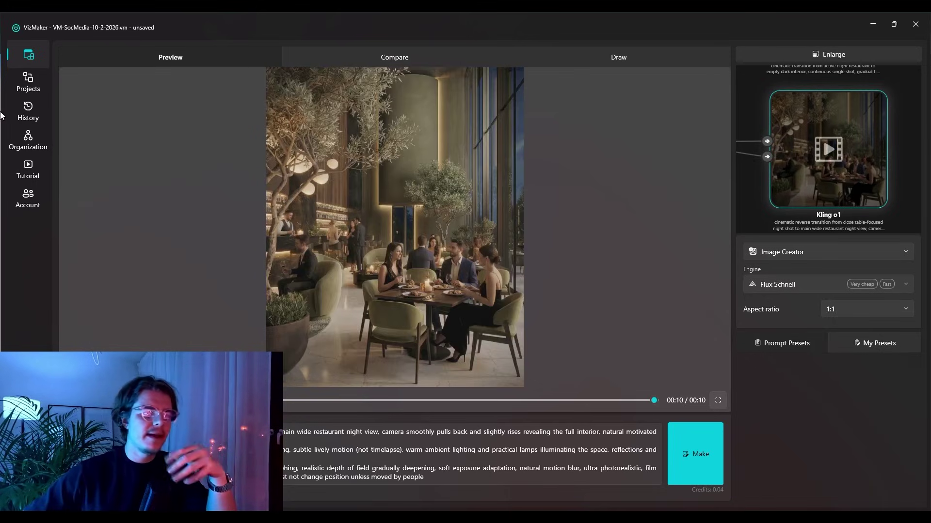
pyautogui.click(869, 57)
# Step: Select the Kling o1 active night restaurant to empty dark interior video, play it enlarged and return to the canvas
pyautogui.moveTo(492, 158); pyautogui.dragTo(516, 223)
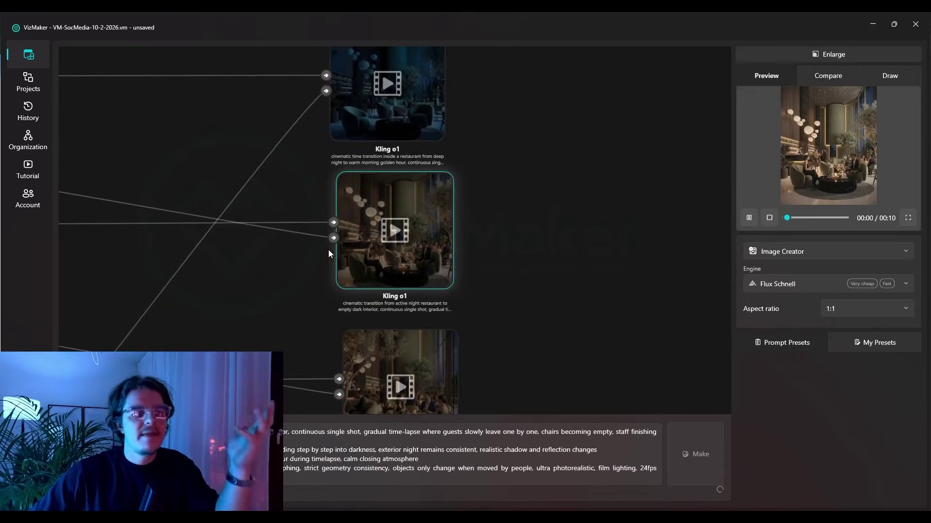
pyautogui.scroll(5, 347, 242)
pyautogui.click(800, 55)
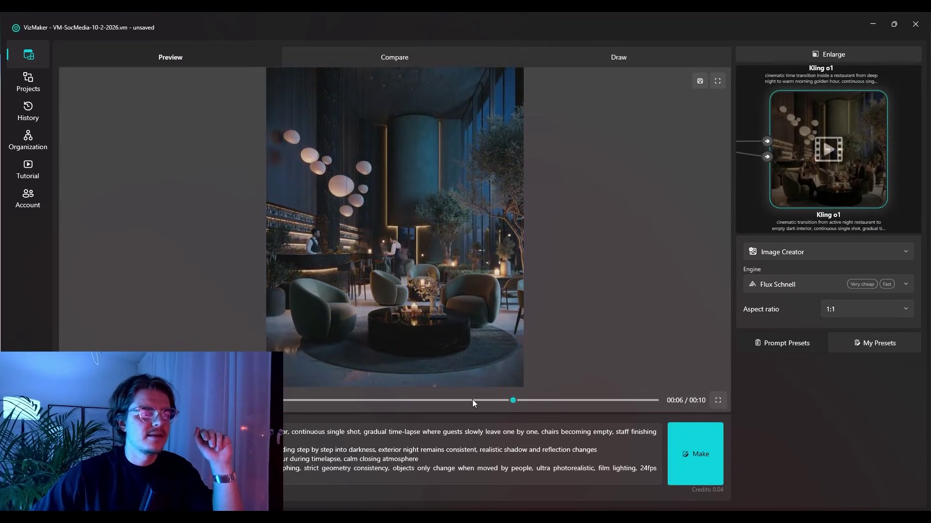
pyautogui.click(831, 55)
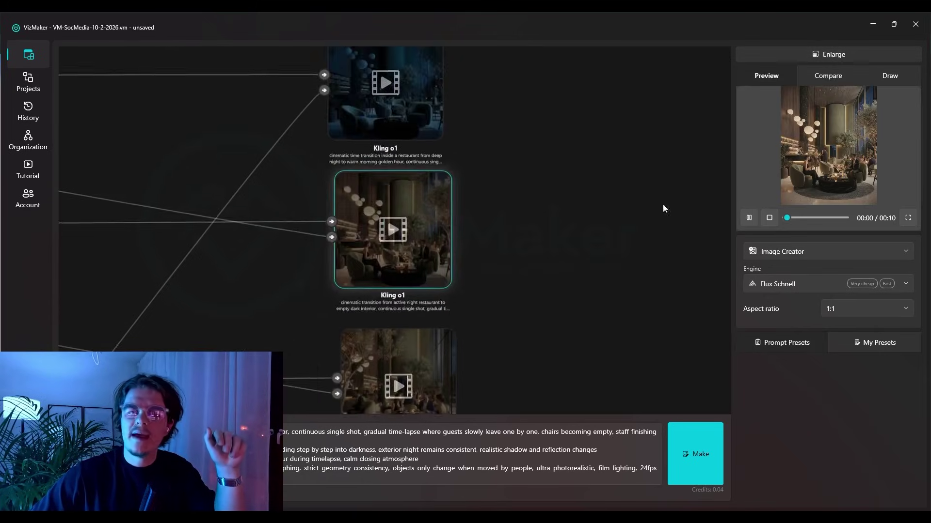
# Step: Reselect the deep-night to golden-hour Kling o1 video and survey the whole node network around it
pyautogui.click(446, 241)
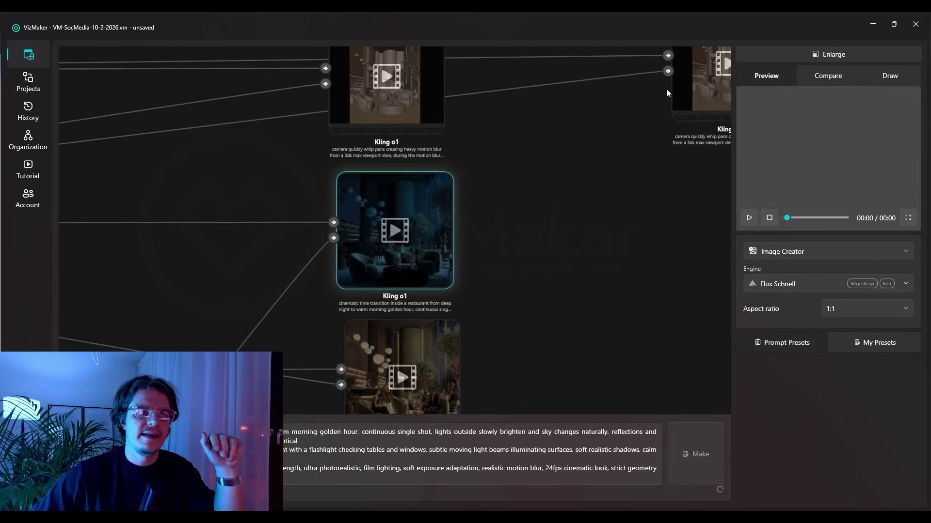
pyautogui.scroll(-4, 591, 223)
pyautogui.scroll(-3, 521, 262)
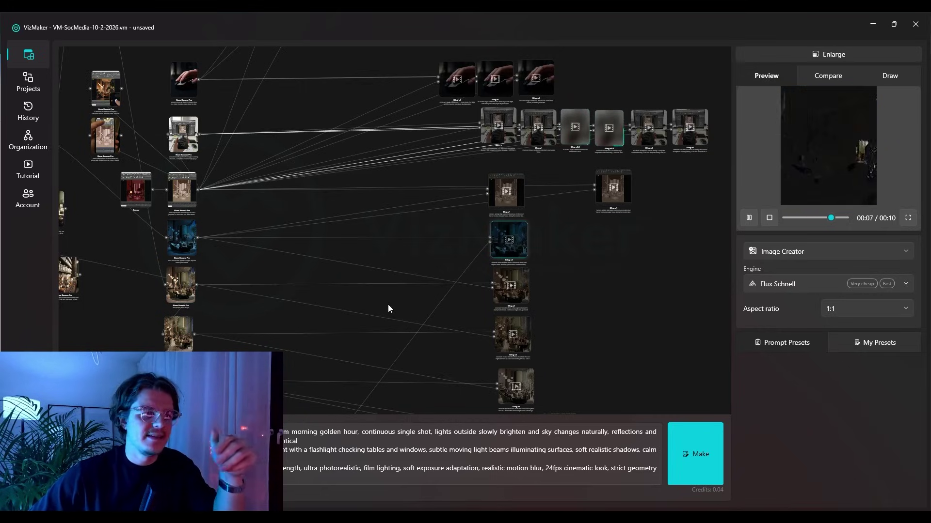
pyautogui.scroll(-5, 467, 259)
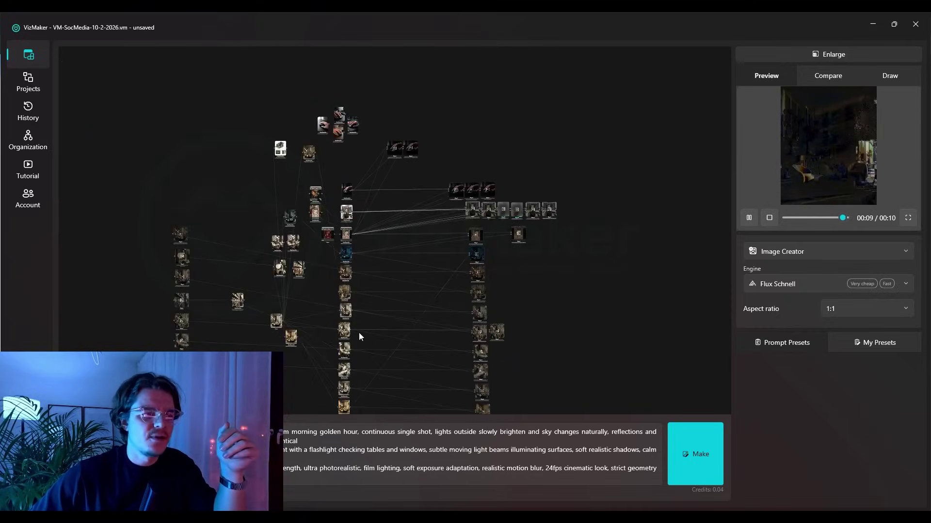
# Step: Select the Kling o1 video prompted "Perform a rotational camera move", play it in the enlarged preview and return to the canvas
pyautogui.moveTo(197, 373); pyautogui.dragTo(392, 298)
pyautogui.scroll(10, 392, 299)
pyautogui.click(365, 233)
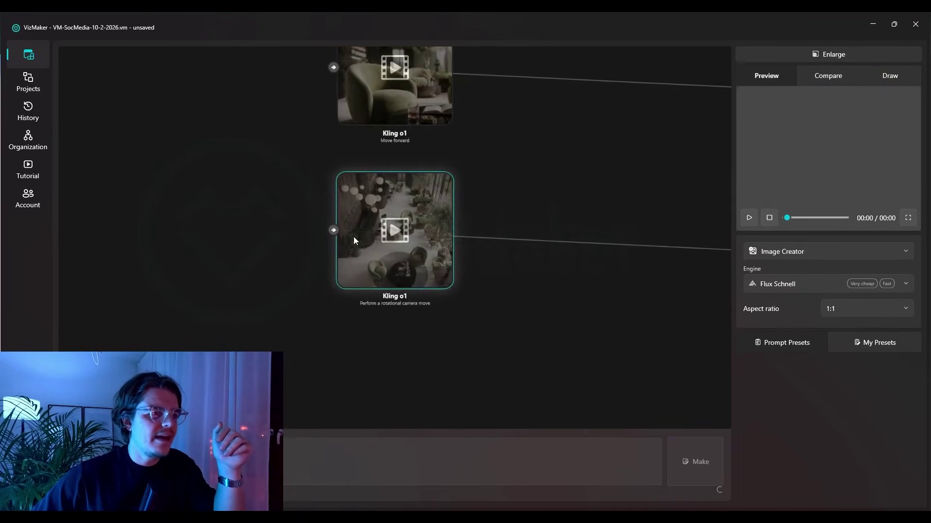
pyautogui.scroll(5, 353, 237)
pyautogui.click(834, 55)
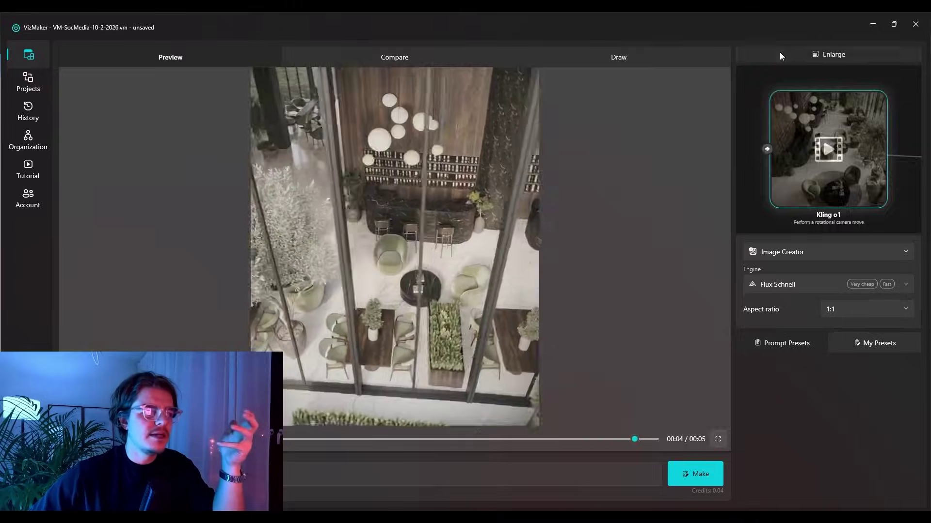
pyautogui.click(779, 51)
# Step: Play the green armchair "Move forward" Kling o1 video enlarged, skip ahead to about its midpoint and return to the canvas
pyautogui.scroll(-5, 477, 429)
pyautogui.scroll(6, 433, 339)
pyautogui.click(433, 340)
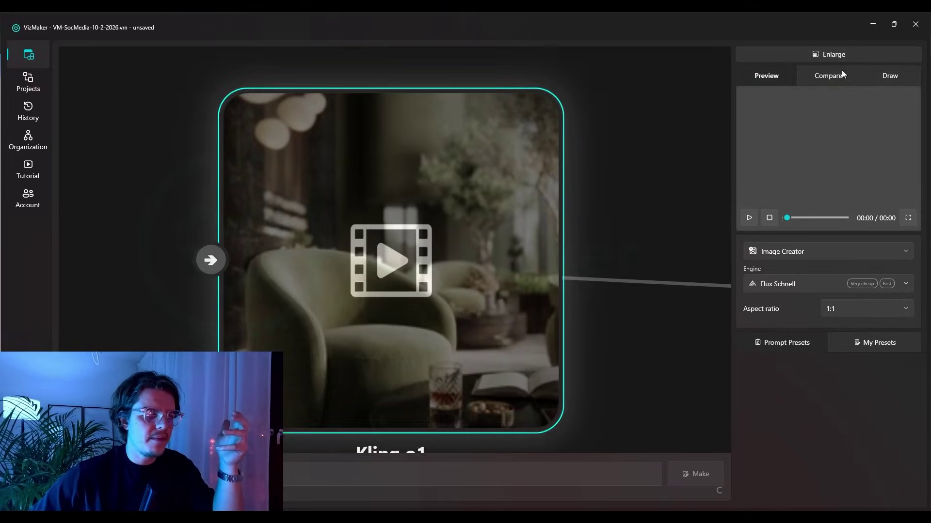
pyautogui.click(852, 53)
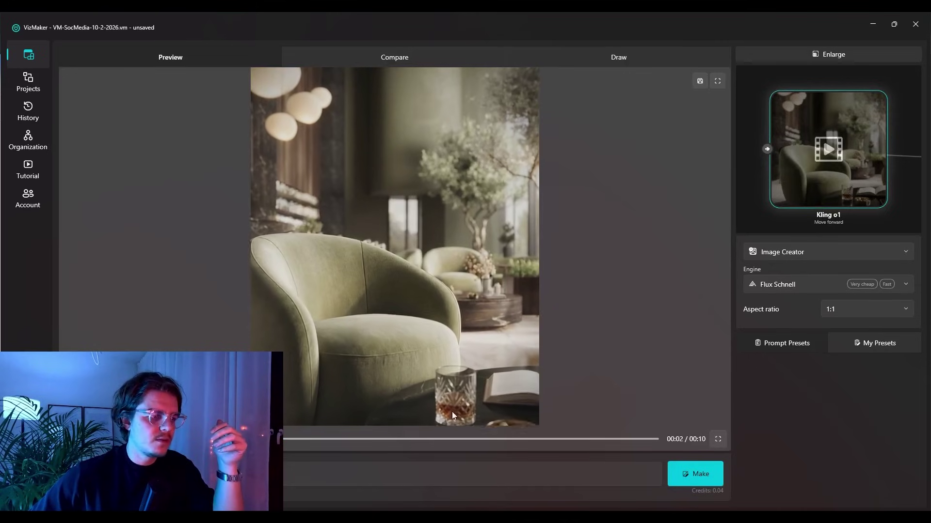
pyautogui.click(450, 438)
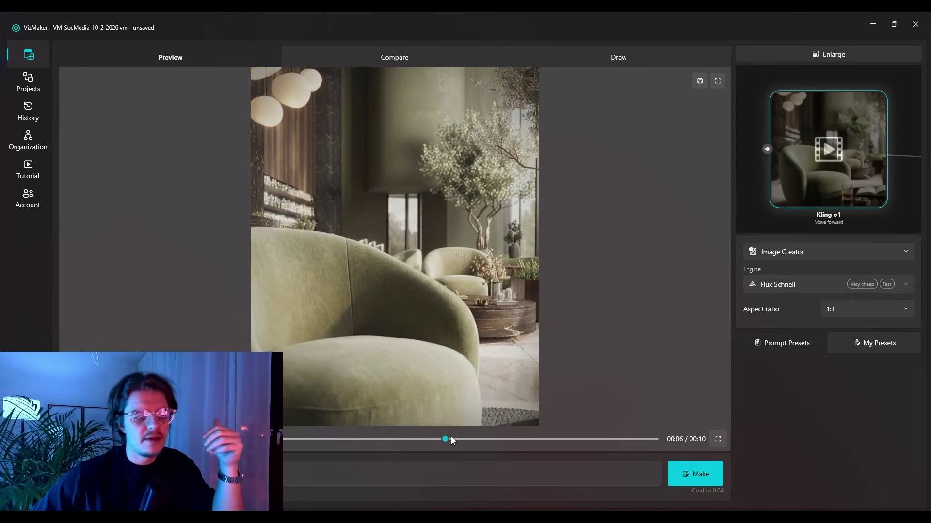
pyautogui.click(808, 56)
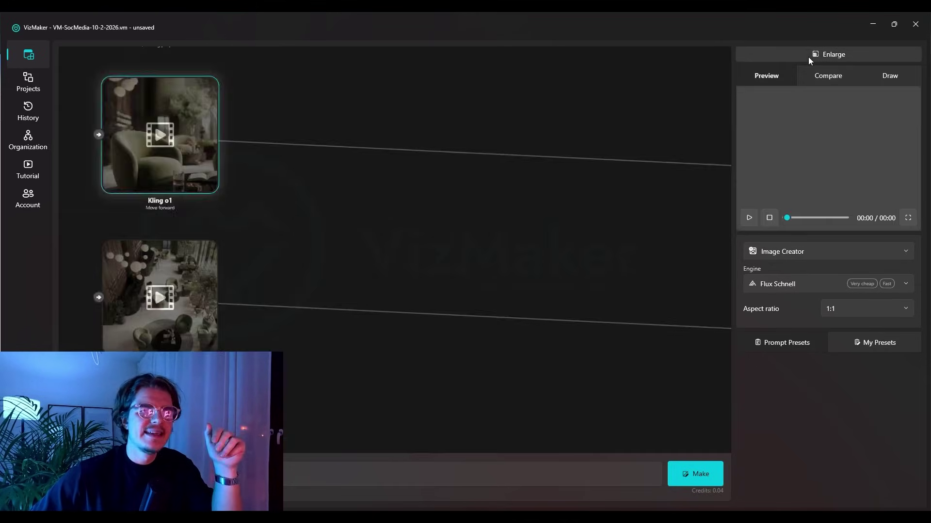
# Step: Select the olive tree Kling o1 video with walking people blurred behind, play it enlarged and return to the canvas
pyautogui.click(392, 298)
pyautogui.scroll(2, 395, 299)
pyautogui.click(828, 55)
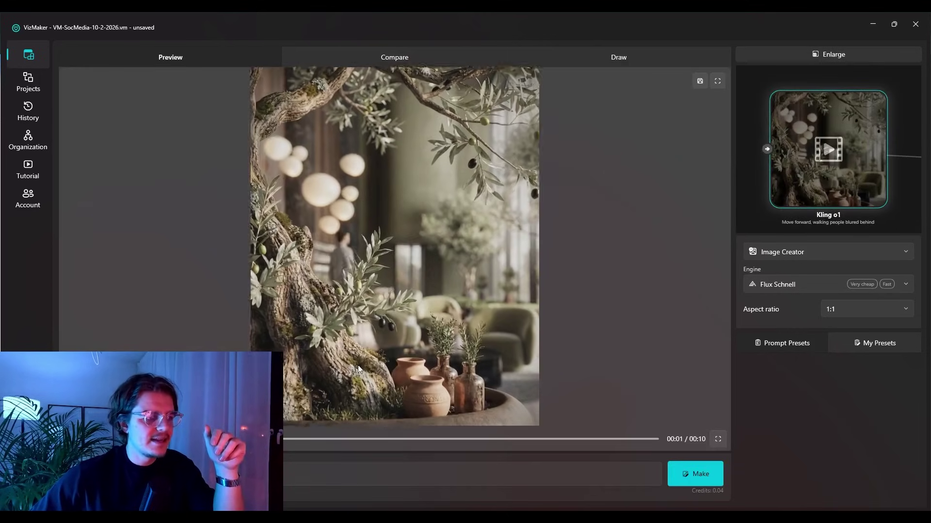
pyautogui.click(788, 48)
# Step: Select the bar shelf "Move forward" Kling o1 video, play it in the enlarged preview and return to the canvas
pyautogui.click(448, 291)
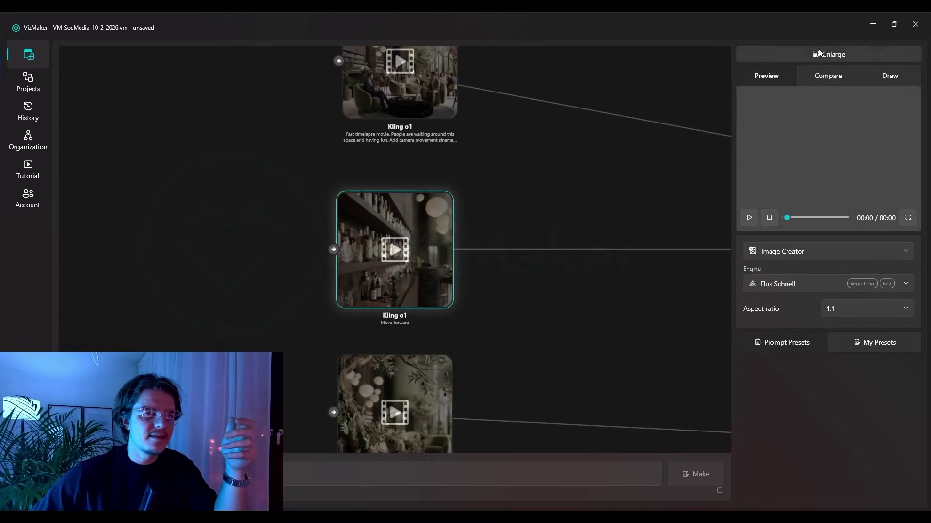
pyautogui.click(818, 50)
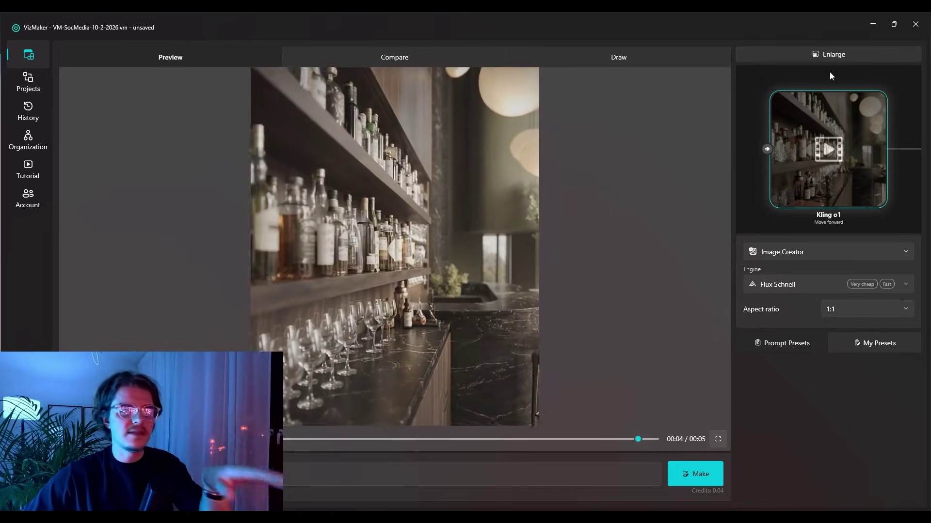
pyautogui.click(836, 55)
# Step: Select the fast timelapse Kling o1 video of people walking around the lounge and play it in the enlarged preview
pyautogui.scroll(3, 400, 225)
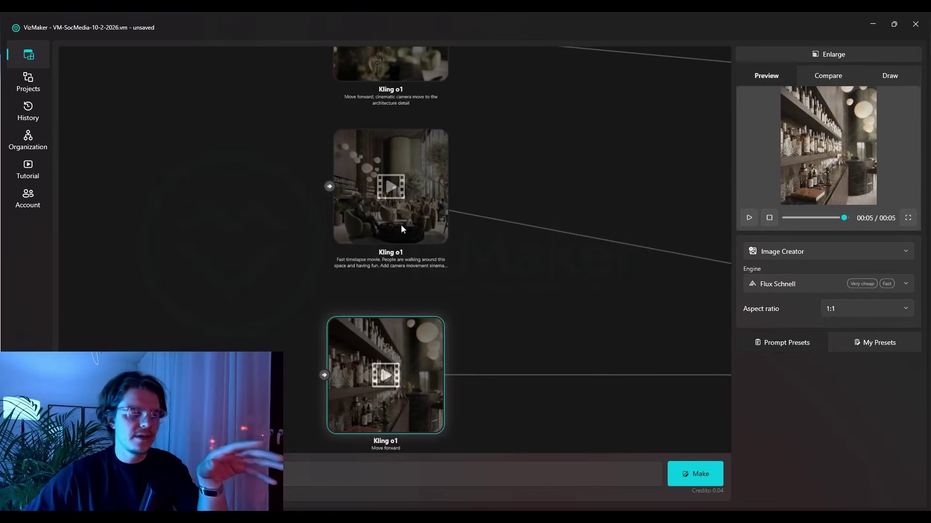
pyautogui.click(400, 225)
pyautogui.click(851, 53)
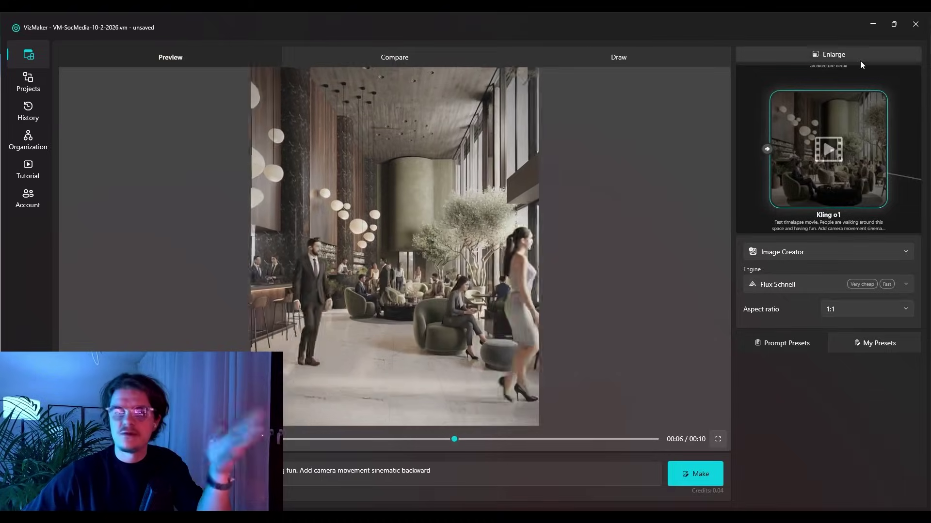
# Step: Switch to the Kling o1 video with a cinematic camera move to the architecture detail and play it enlarged
pyautogui.click(861, 56)
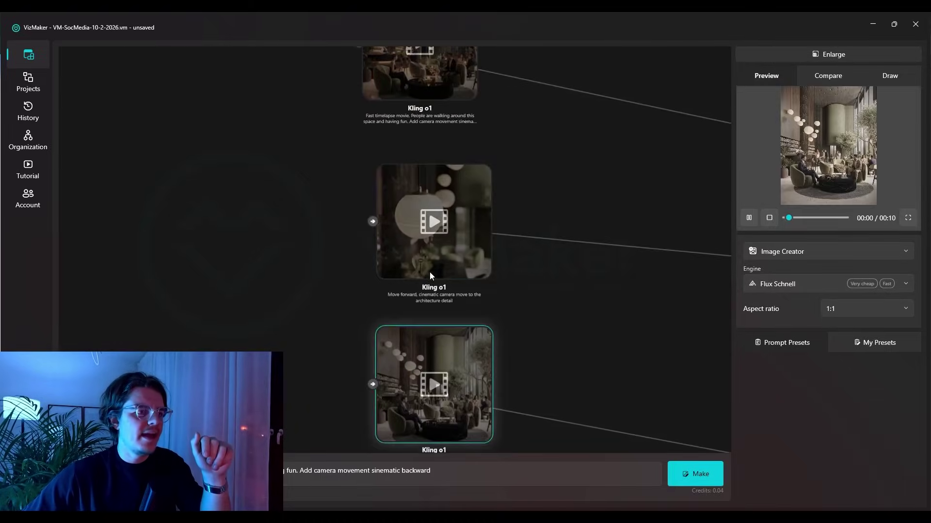
pyautogui.click(829, 55)
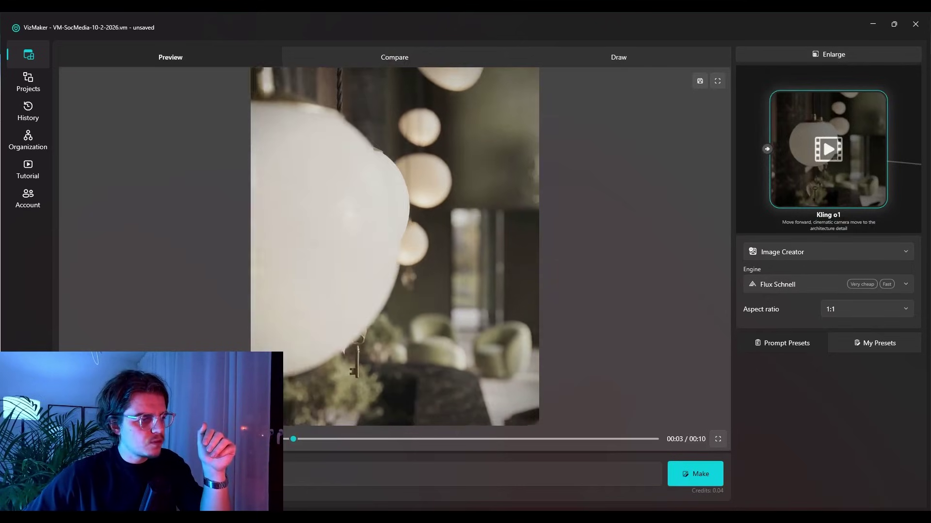
# Step: Close the architecture detail preview, play the topmost fast timelapse Kling o1 video enlarged and return to the canvas
pyautogui.click(818, 58)
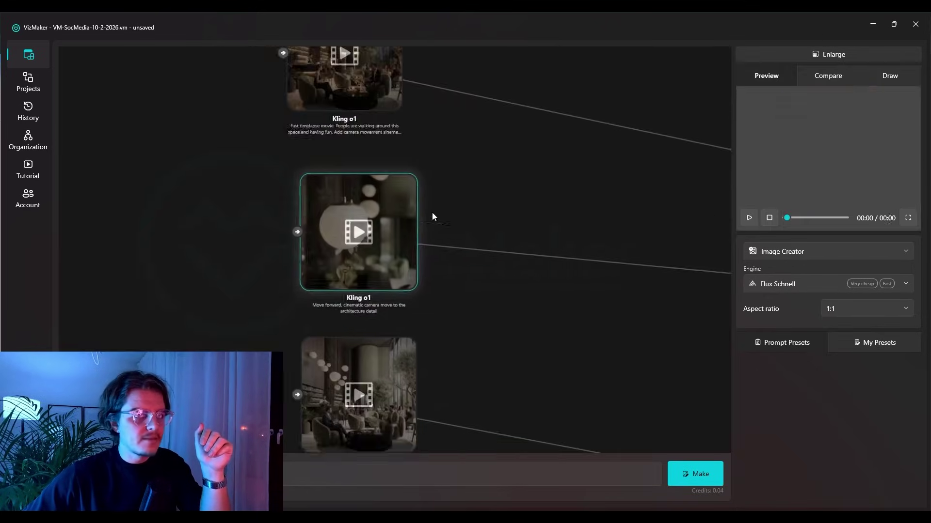
pyautogui.click(842, 59)
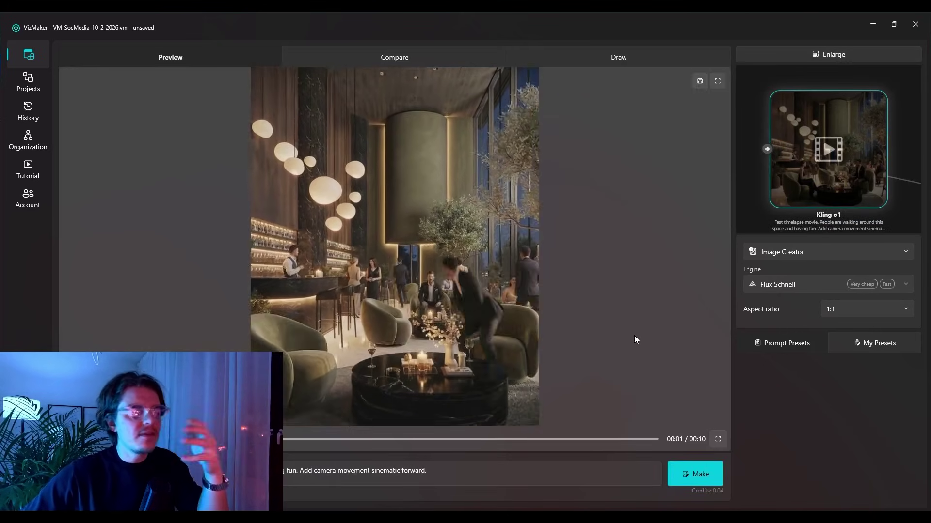
pyautogui.click(841, 59)
# Step: Examine how the Kling o1 videos link back to the source render and its Nano Banana Pro images
pyautogui.scroll(-6, 485, 215)
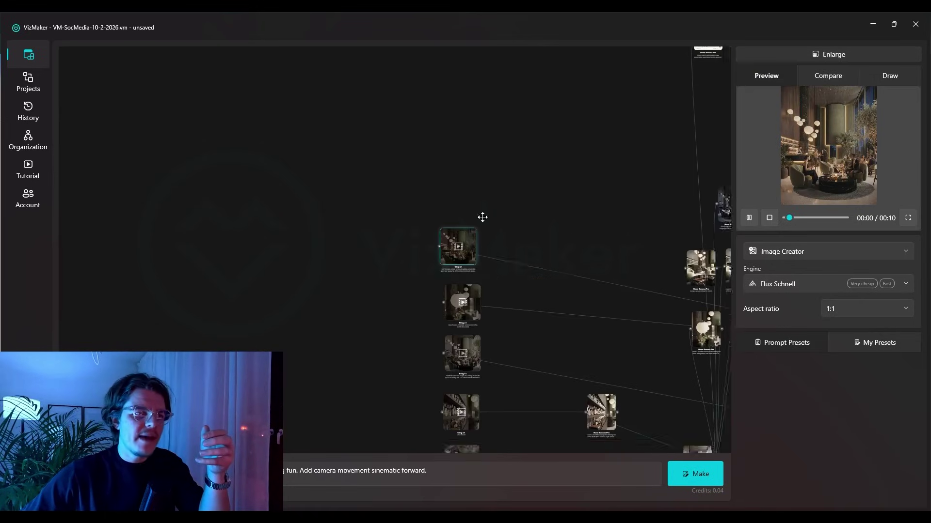
pyautogui.scroll(-2, 608, 263)
pyautogui.scroll(2, 606, 278)
pyautogui.scroll(3, 605, 293)
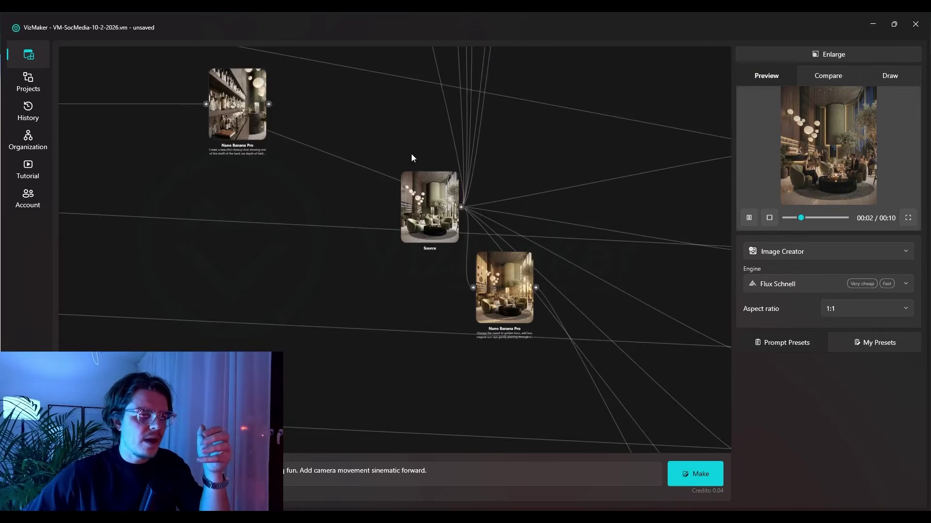
pyautogui.scroll(-2, 459, 201)
pyautogui.moveTo(584, 213); pyautogui.dragTo(585, 260)
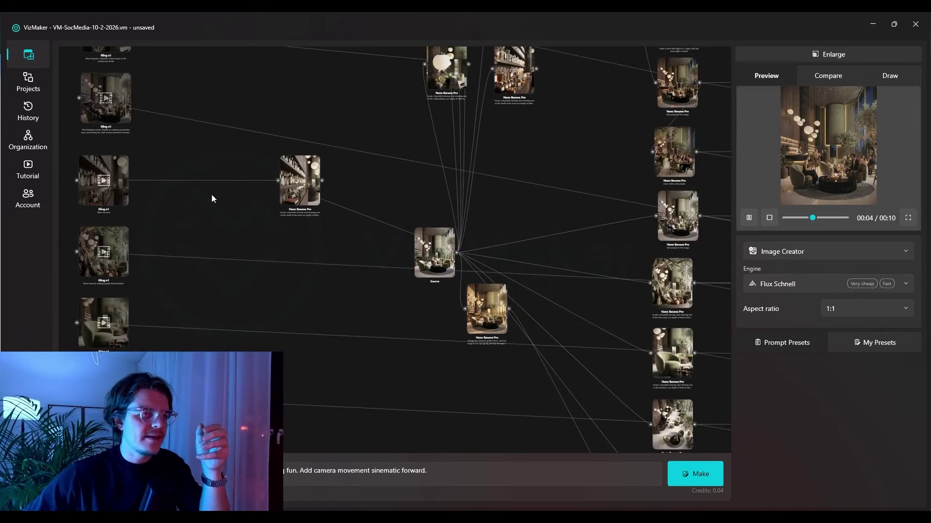
pyautogui.moveTo(697, 316); pyautogui.dragTo(538, 41)
pyautogui.moveTo(439, 129); pyautogui.dragTo(490, 260)
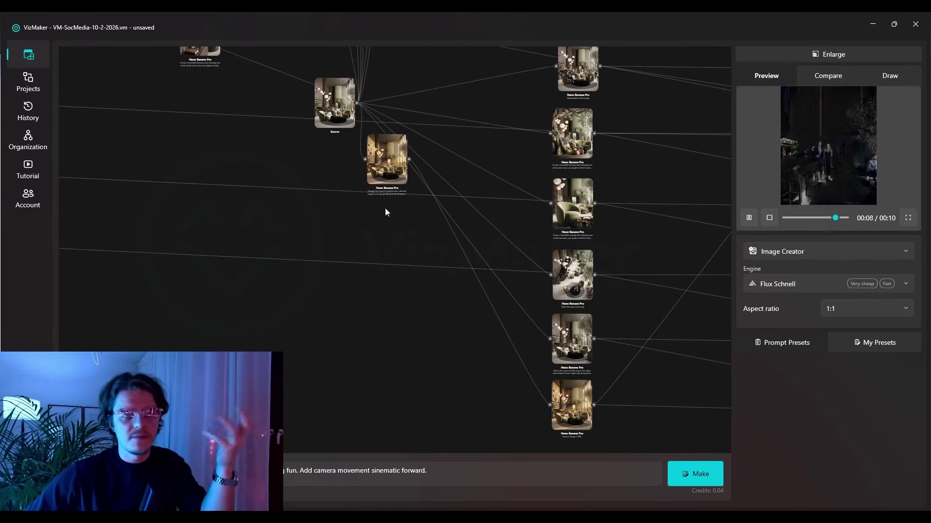
pyautogui.moveTo(387, 210); pyautogui.dragTo(578, 286)
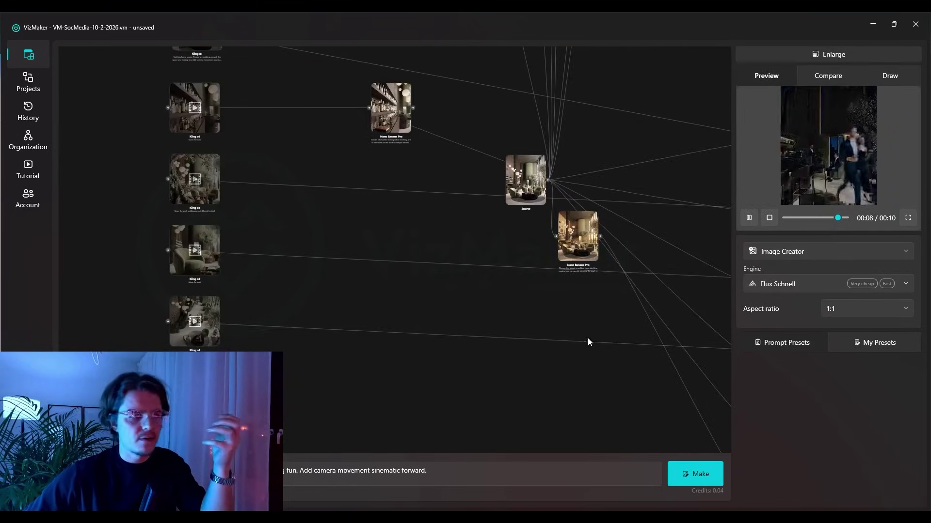
# Step: Select the source lounge render and review its Nano Banana Pro branches and the column of single-image Kling o1 videos
pyautogui.doubleClick(518, 177)
pyautogui.scroll(-5, 485, 204)
pyautogui.moveTo(497, 241); pyautogui.dragTo(345, 159)
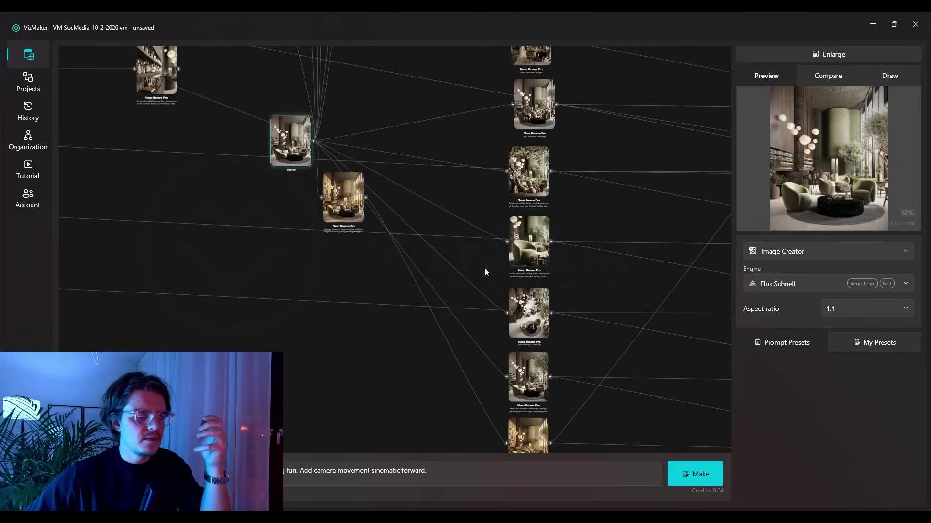
pyautogui.scroll(-3, 484, 267)
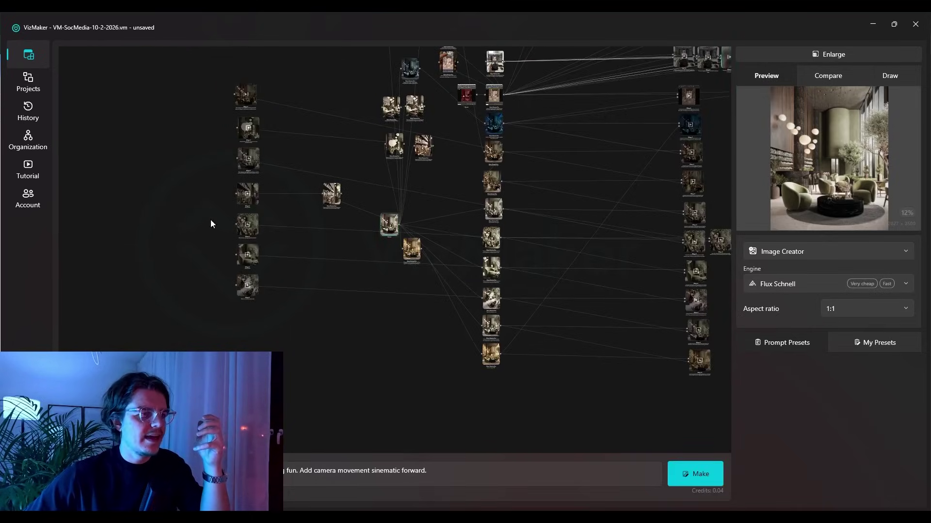
pyautogui.scroll(5, 233, 268)
pyautogui.moveTo(365, 361); pyautogui.dragTo(381, 403)
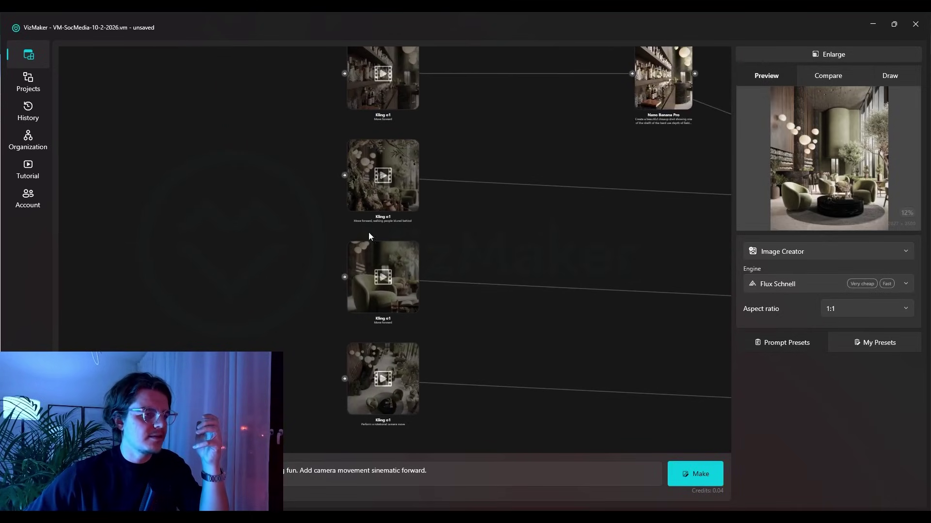
pyautogui.scroll(5, 388, 266)
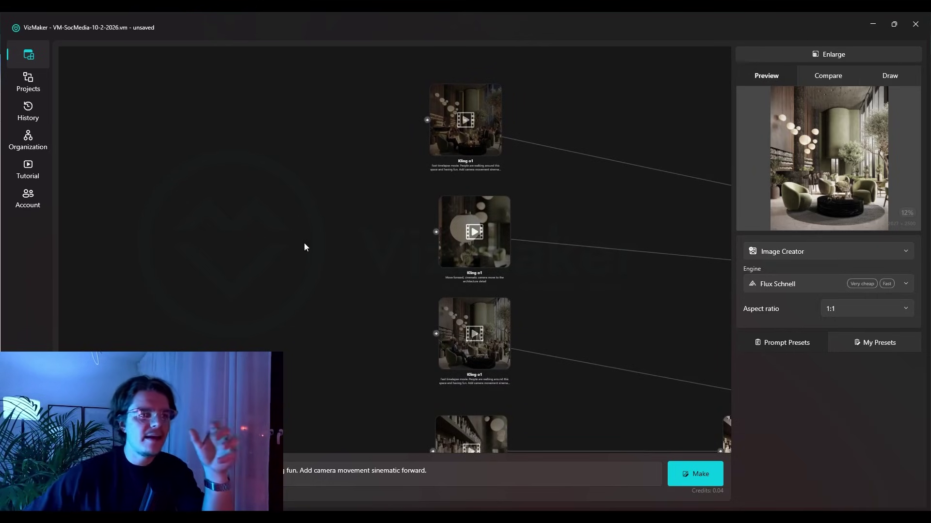
# Step: Select the Kling o1 day-to-night table transition, followed by the olive tree close-up to main wide restaurant view transition
pyautogui.scroll(-8, 308, 245)
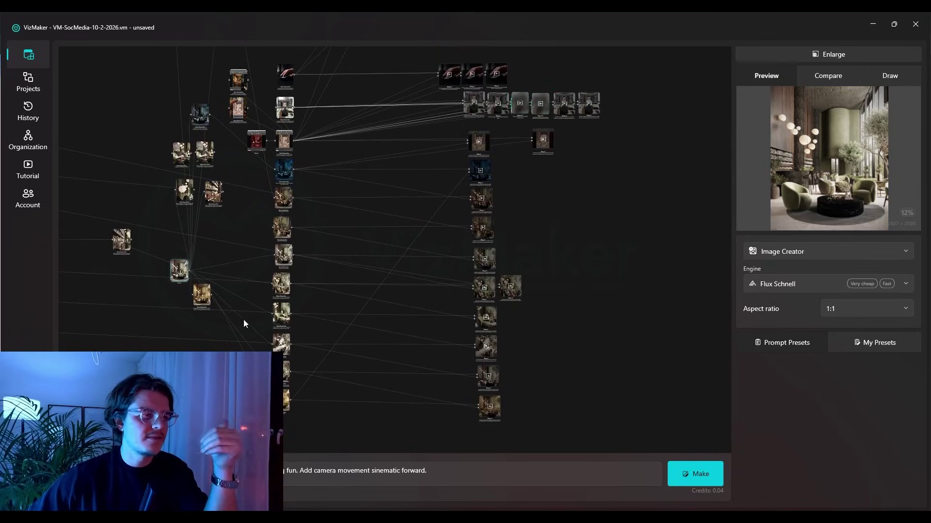
pyautogui.scroll(5, 478, 299)
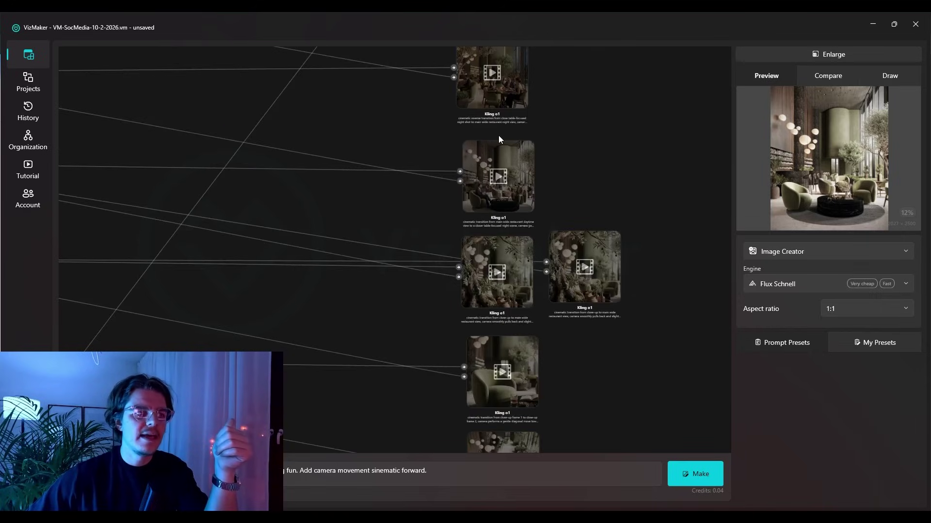
pyautogui.click(504, 162)
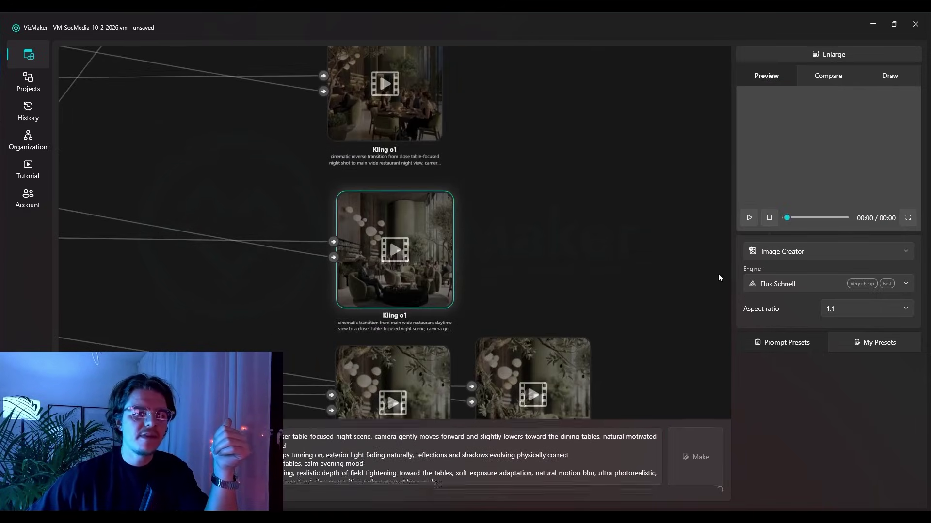
pyautogui.click(446, 454)
pyautogui.click(414, 382)
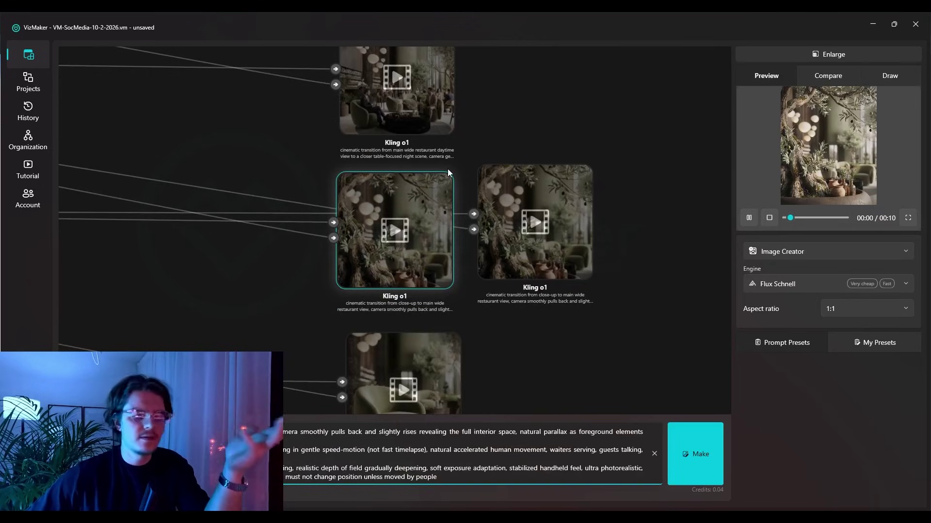
# Step: Look over the column of Kling o1 transitions and read the full prompt of the cinematic reverse transition
pyautogui.scroll(-8, 449, 170)
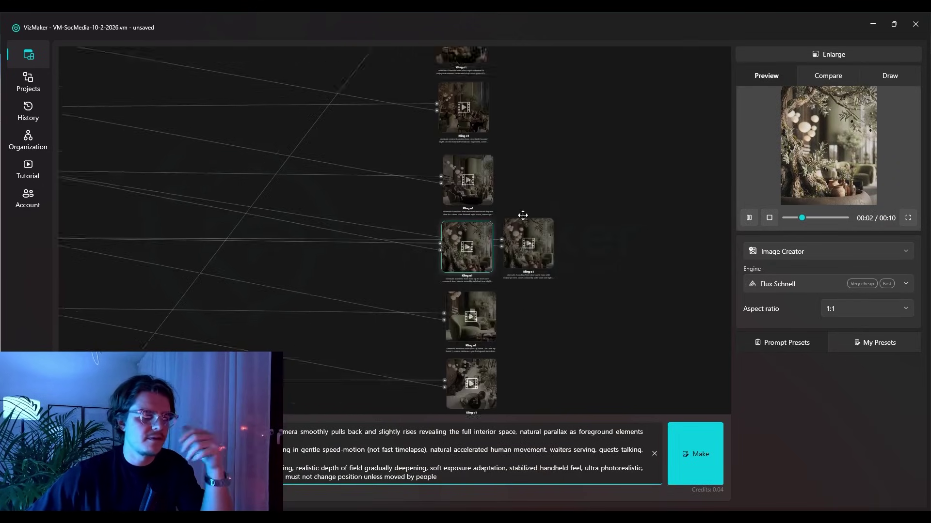
pyautogui.scroll(-3, 500, 380)
pyautogui.moveTo(529, 326); pyautogui.dragTo(583, 165)
pyautogui.scroll(-3, 543, 159)
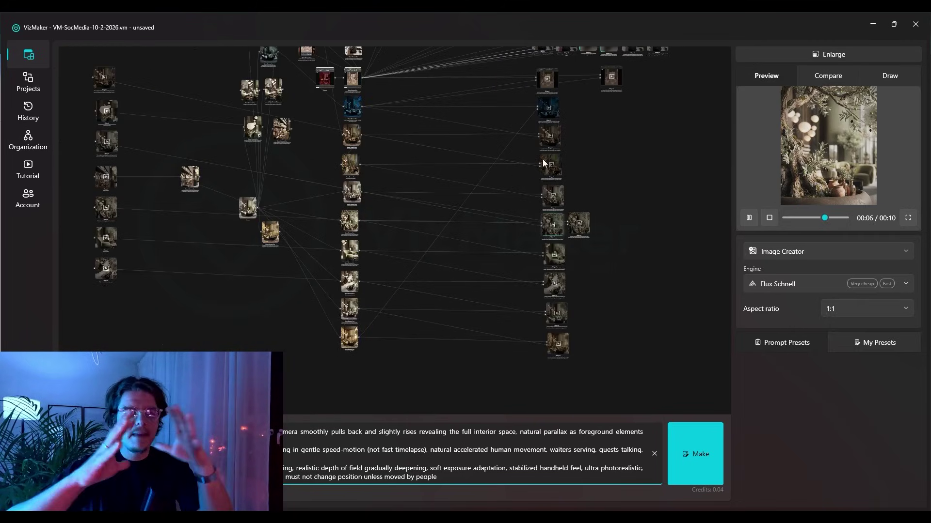
pyautogui.moveTo(543, 159)
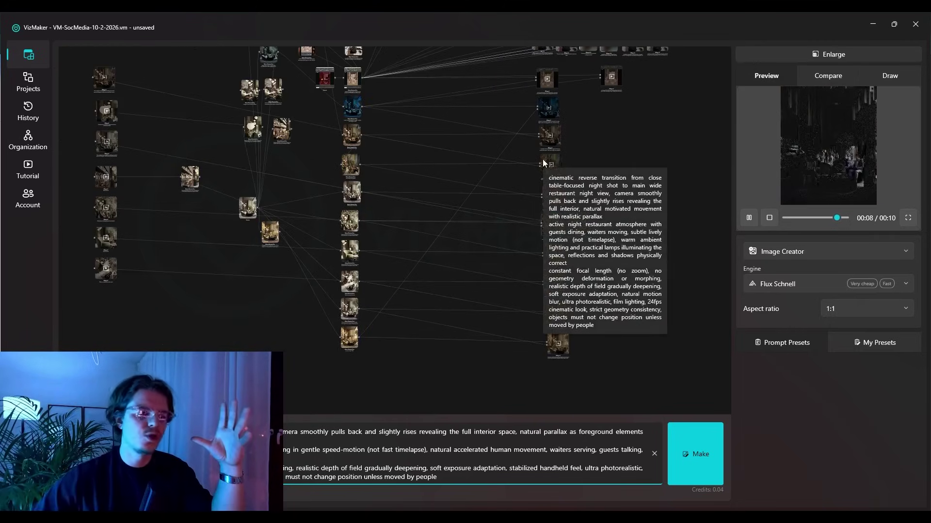
# Step: Select the source lounge render again and find the Nano Banana Pro images showing a phone and a computer monitor
pyautogui.doubleClick(242, 205)
pyautogui.scroll(-4, 373, 248)
pyautogui.moveTo(453, 178); pyautogui.dragTo(377, 329)
pyautogui.scroll(5, 485, 144)
pyautogui.moveTo(484, 145); pyautogui.dragTo(481, 237)
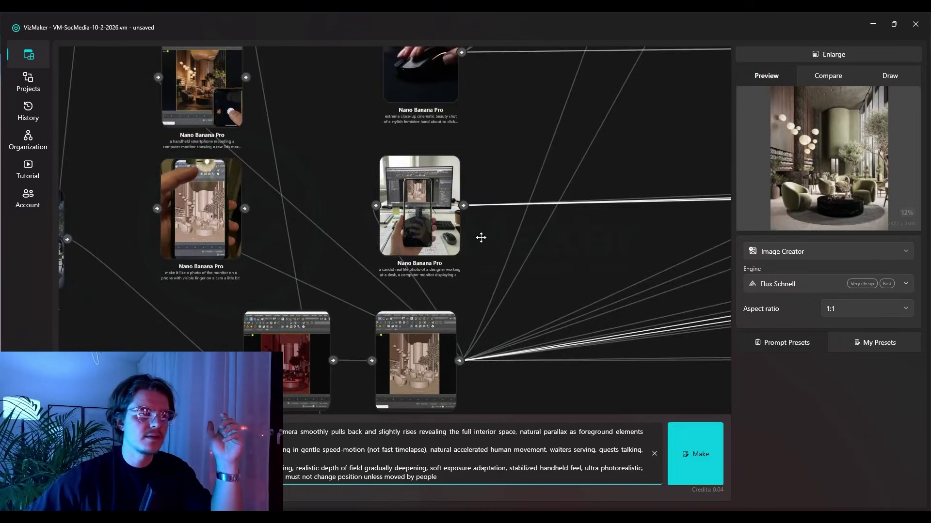
# Step: Examine the Nano Banana Pro images of the phone filming the monitor and the hand on a mouse, including their prompts
pyautogui.moveTo(149, 176); pyautogui.dragTo(301, 293)
pyautogui.moveTo(534, 224); pyautogui.dragTo(501, 221)
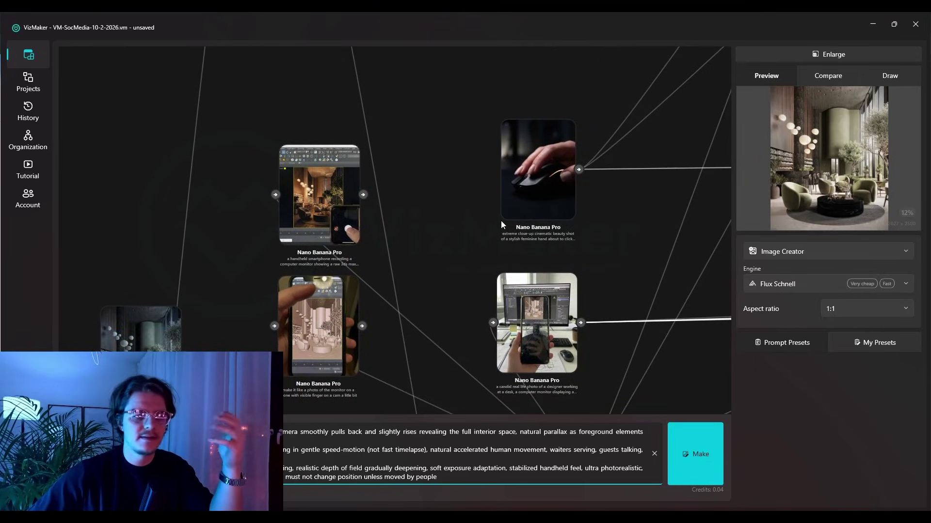
pyautogui.scroll(-1, 383, 226)
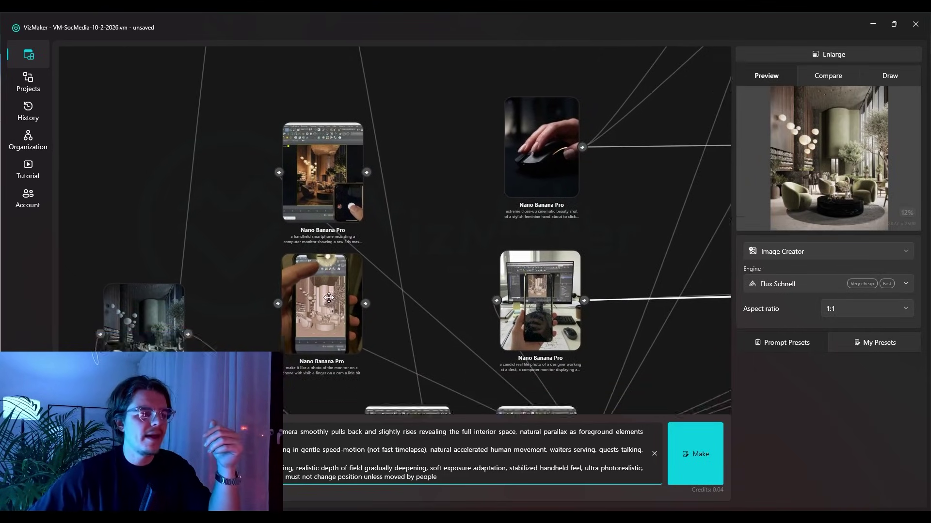
pyautogui.scroll(2, 303, 292)
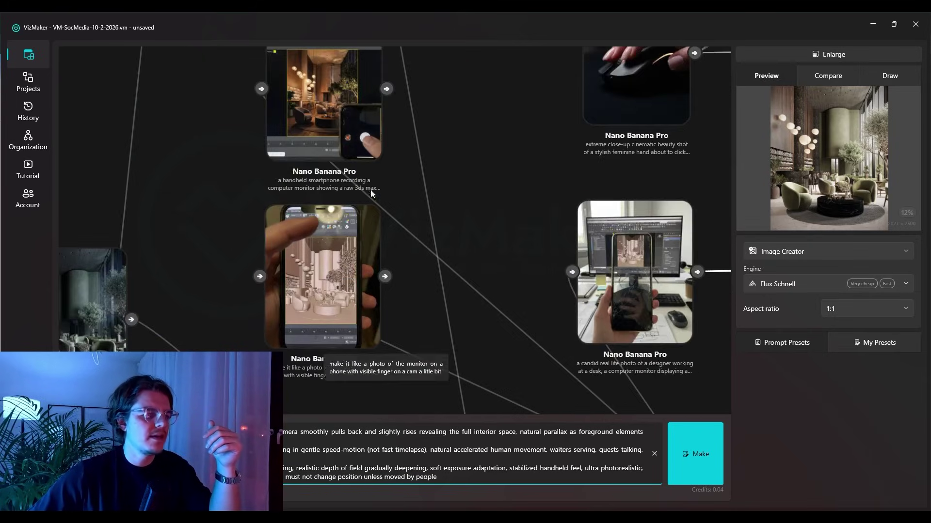
pyautogui.moveTo(550, 208); pyautogui.dragTo(452, 384)
pyautogui.scroll(-5, 504, 253)
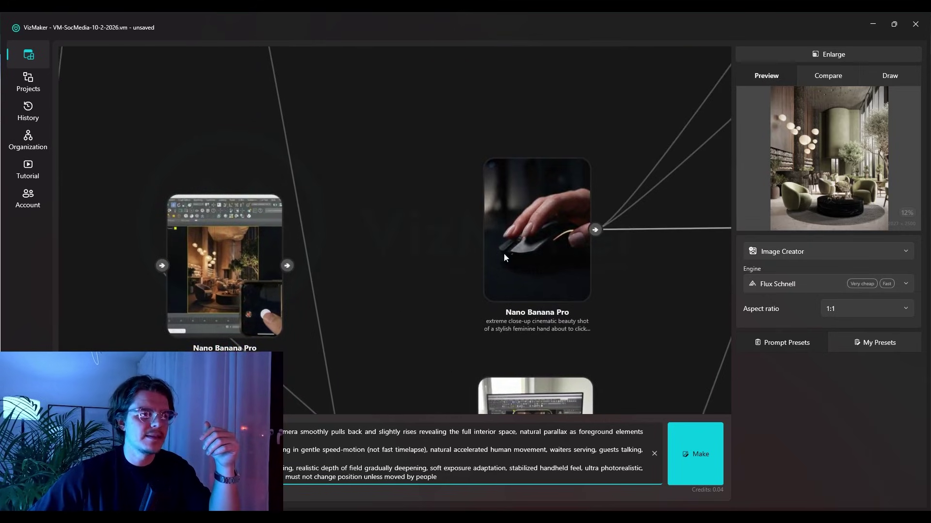
# Step: Select the first FPV drone style Kling o1 video of the hand on a mouse, play it enlarged and return to the whole canvas
pyautogui.moveTo(554, 247); pyautogui.dragTo(233, 187)
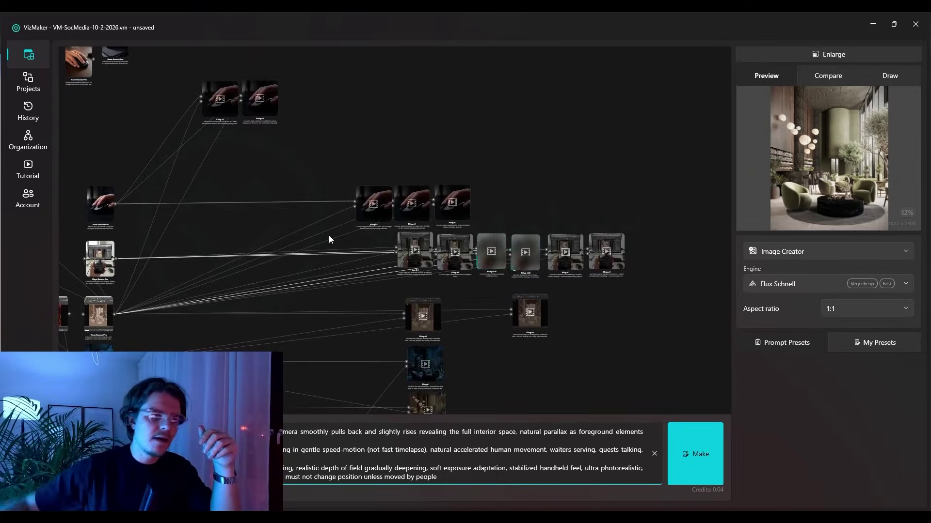
pyautogui.scroll(3, 329, 234)
pyautogui.scroll(1, 329, 235)
pyautogui.click(555, 131)
pyautogui.click(823, 56)
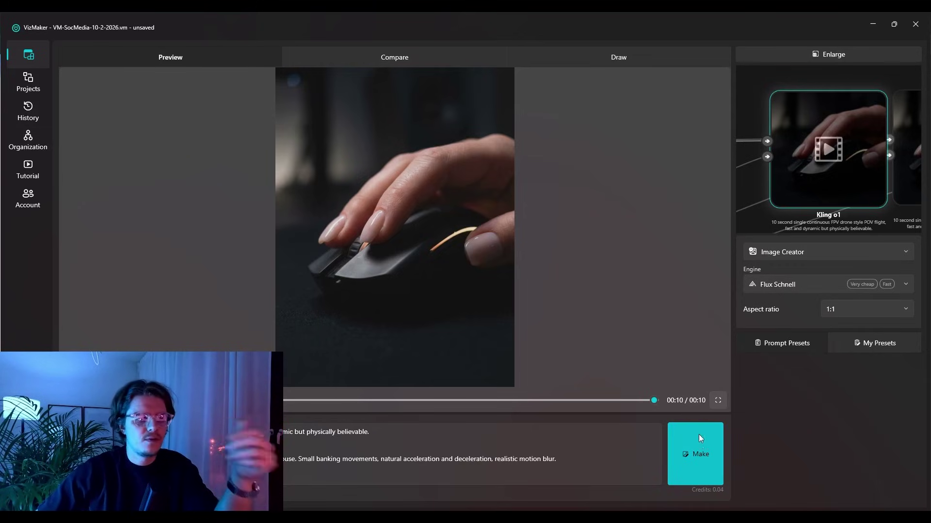
pyautogui.click(881, 60)
pyautogui.moveTo(544, 248); pyautogui.dragTo(511, 204)
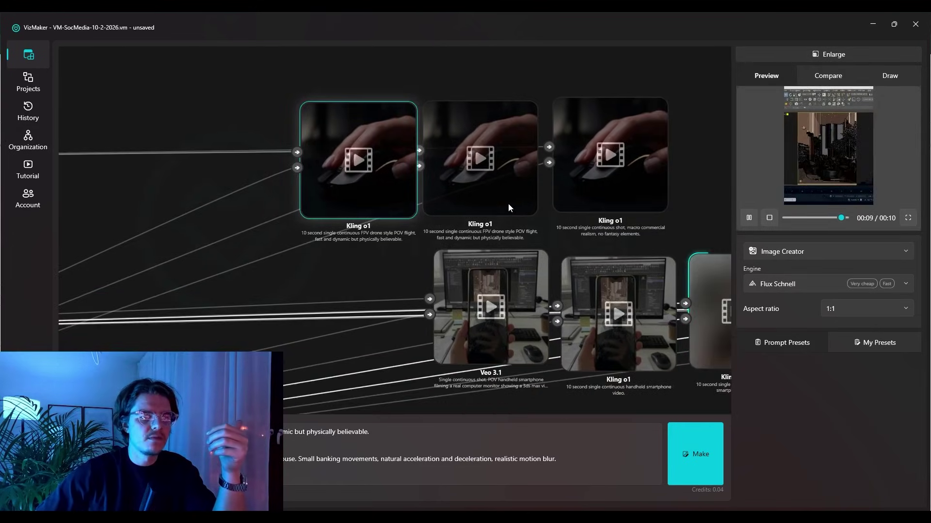
pyautogui.scroll(-10, 508, 204)
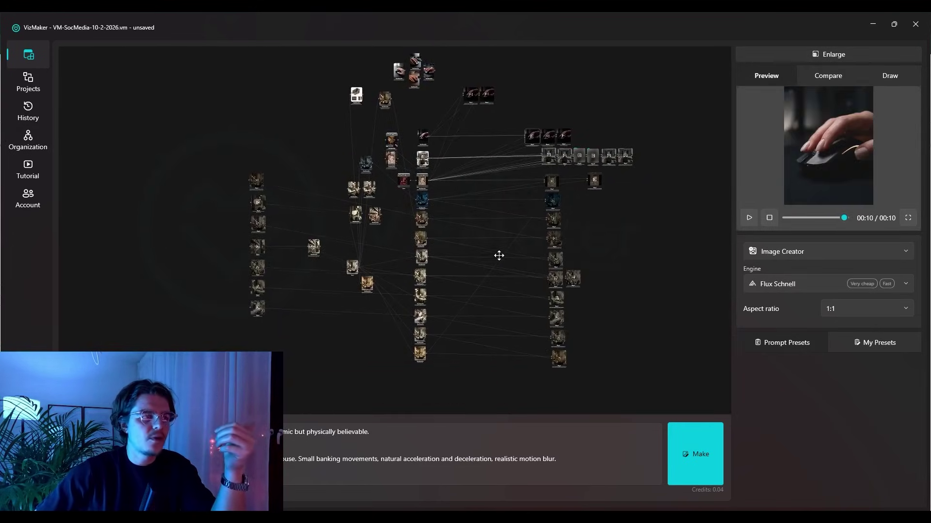